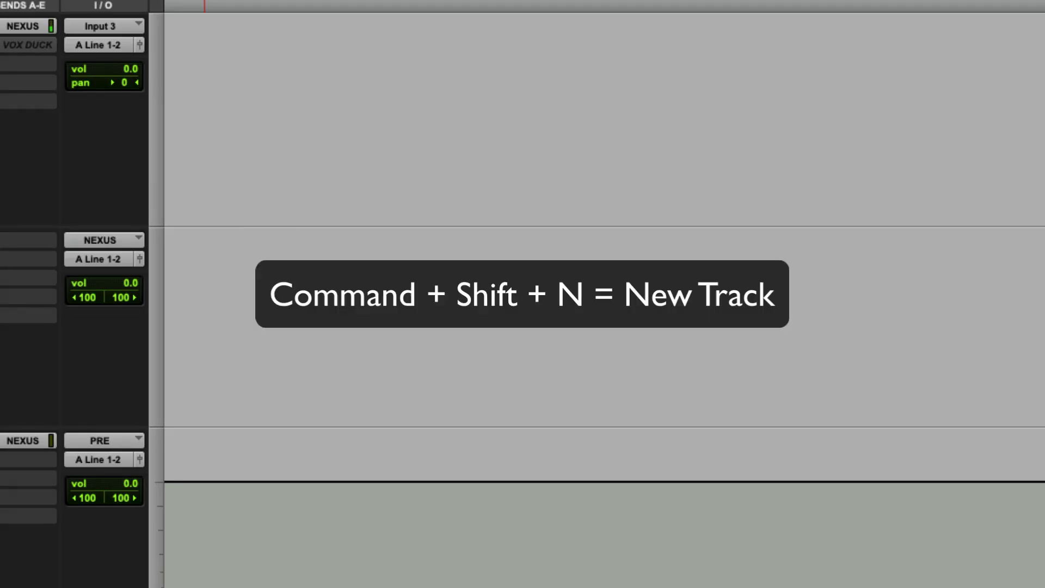
Create 9 mono audio tracks plus a second row of 1 stereo Aux Input track
key("super+shift+n")
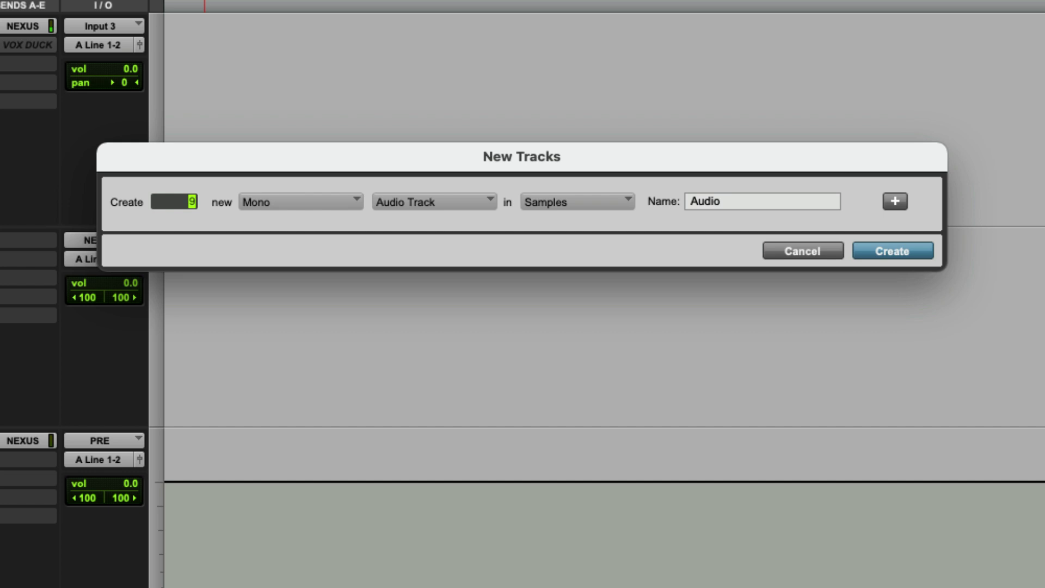
key("super+shift+Down")
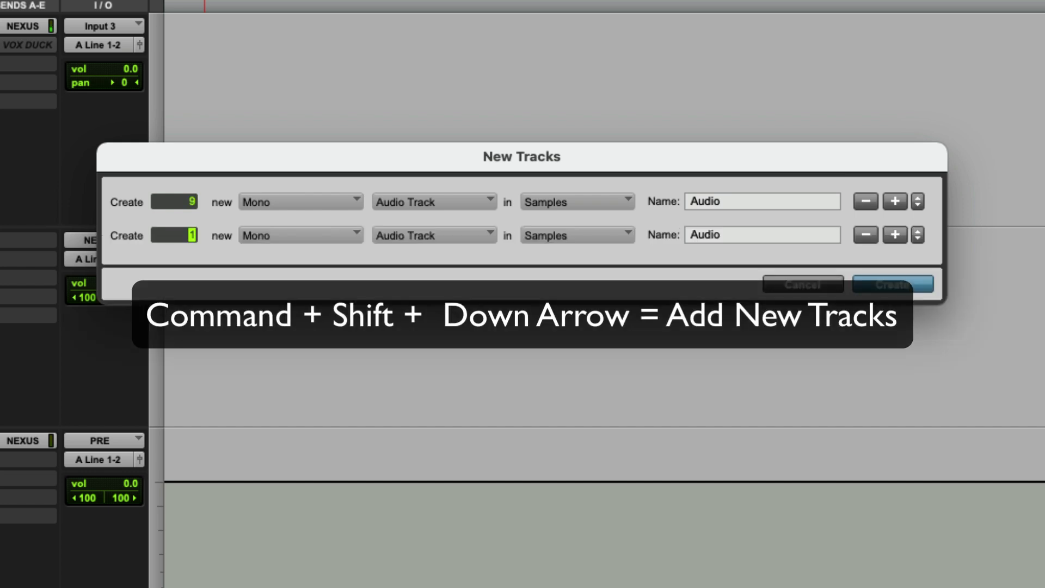
key("super+Right")
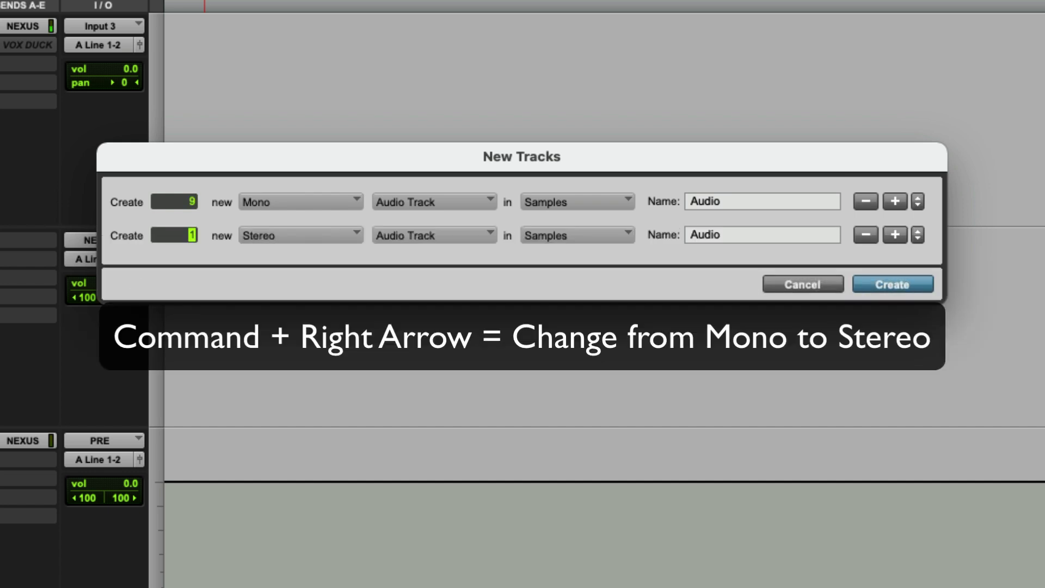
key("super+Down")
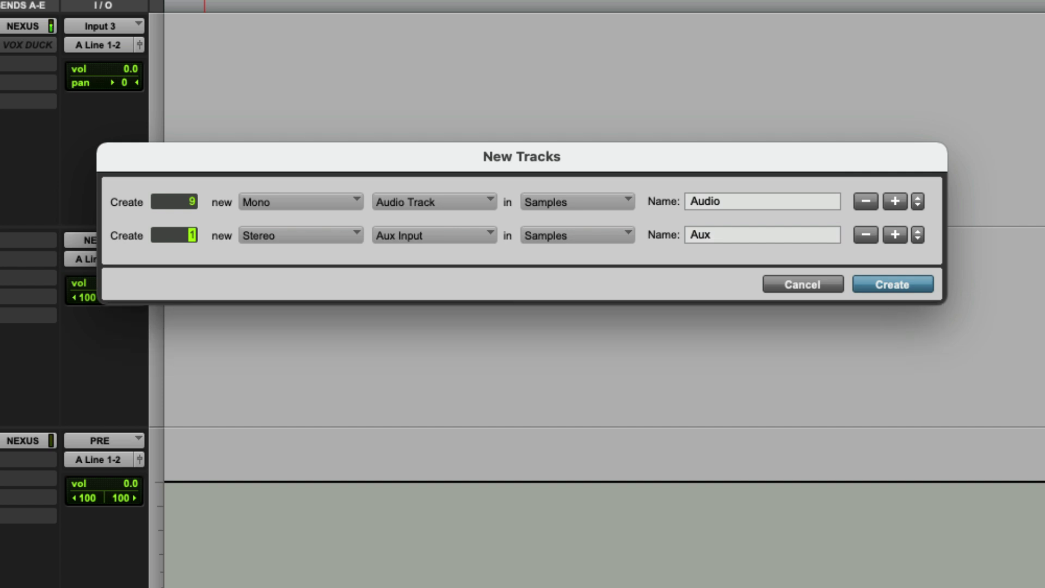
key("Return")
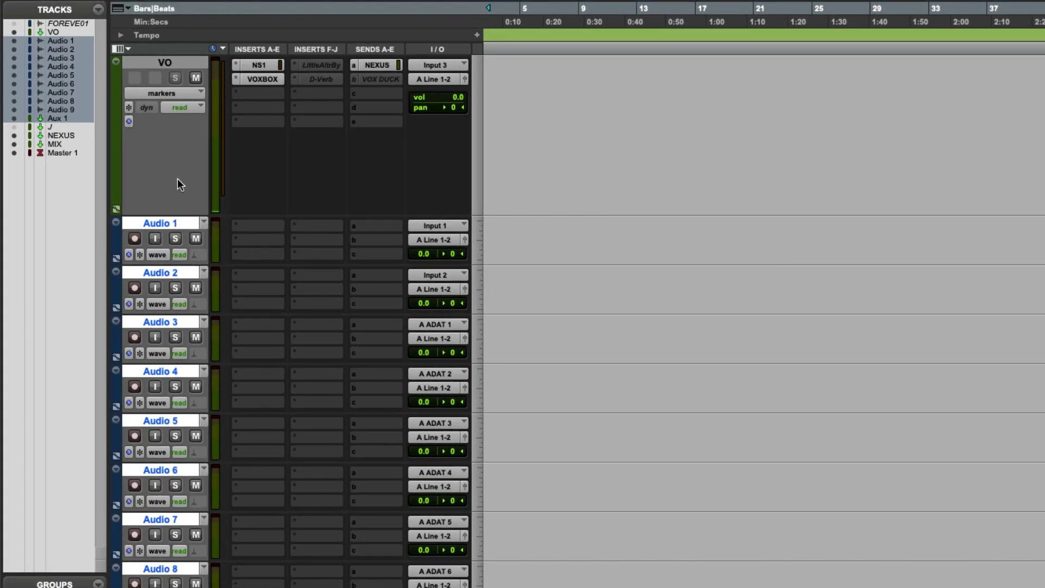
Move the new tracks above the VO track and rename Audio 1 to REC
left_click_drag(178, 179, 168, 60)
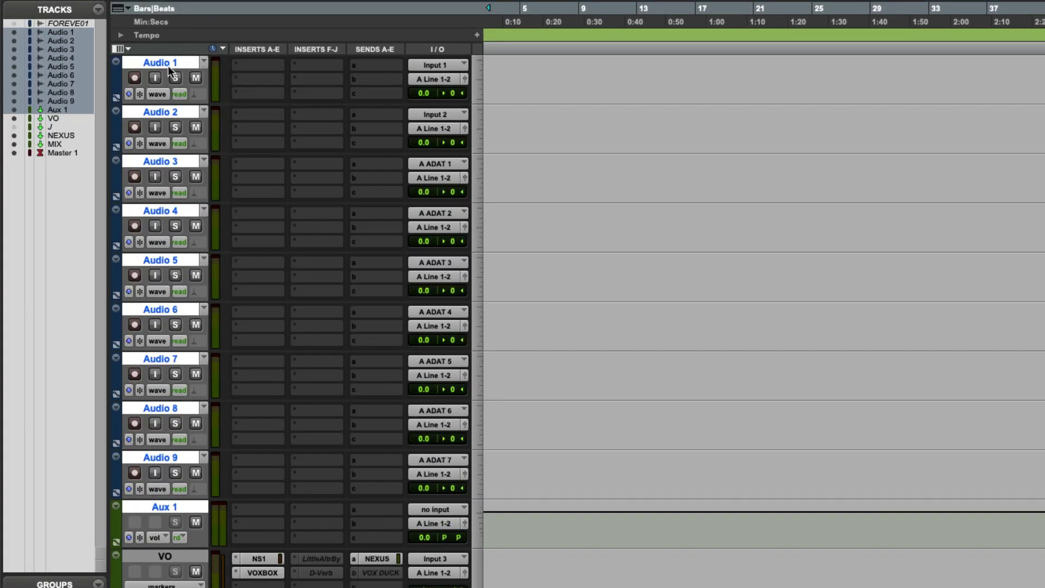
double_click(171, 63)
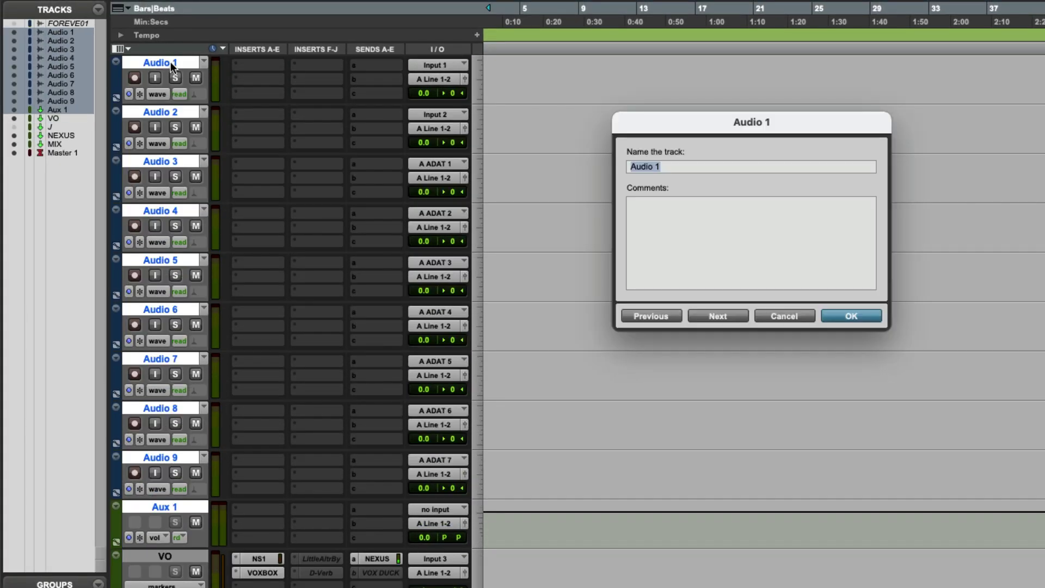
type("REC")
key("Return")
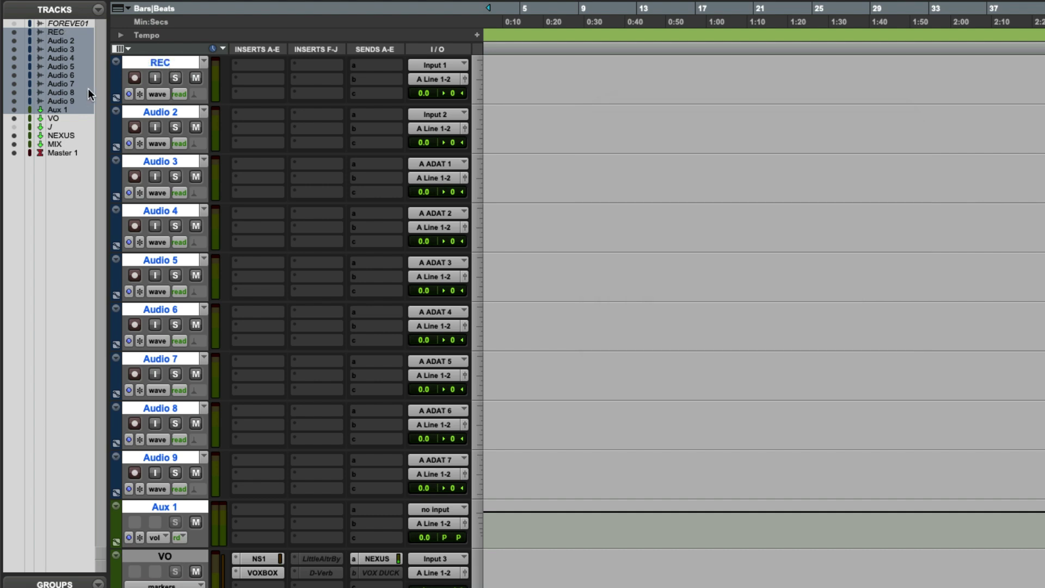
Colour the REC track dark red, then select tracks Audio 2 through Audio 9
double_click(115, 85)
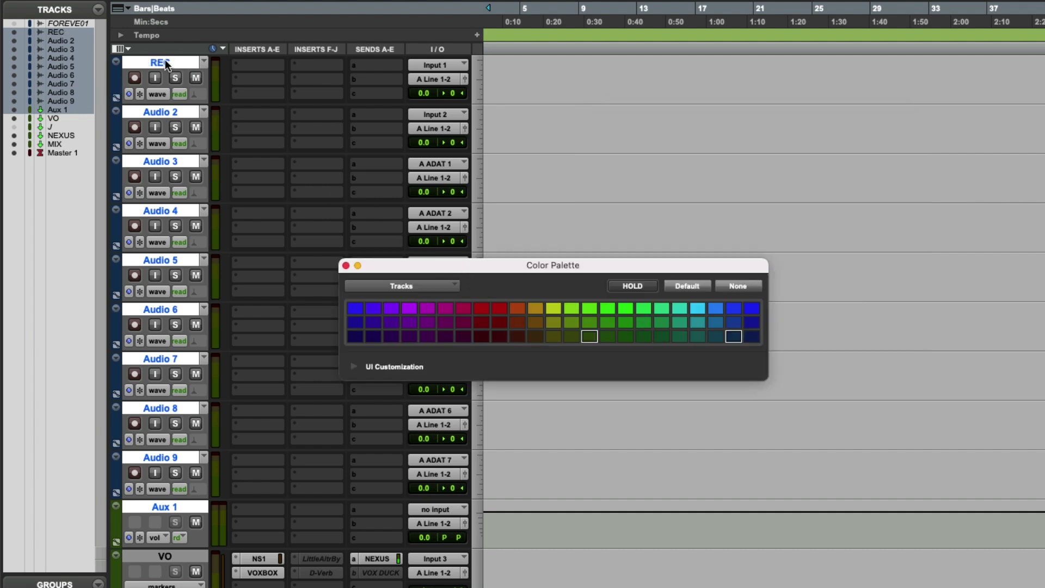
left_click(149, 61)
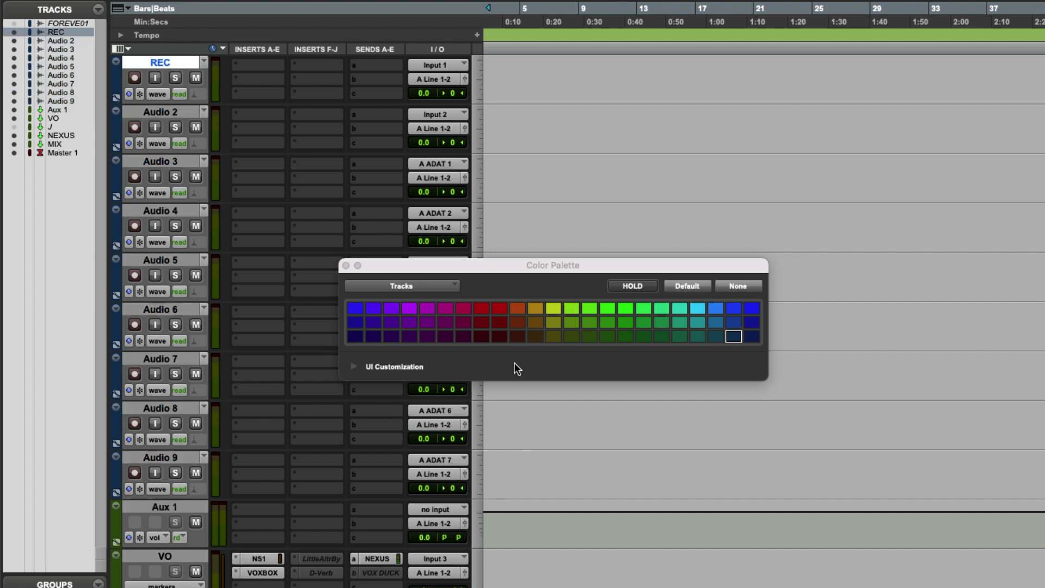
left_click(479, 309)
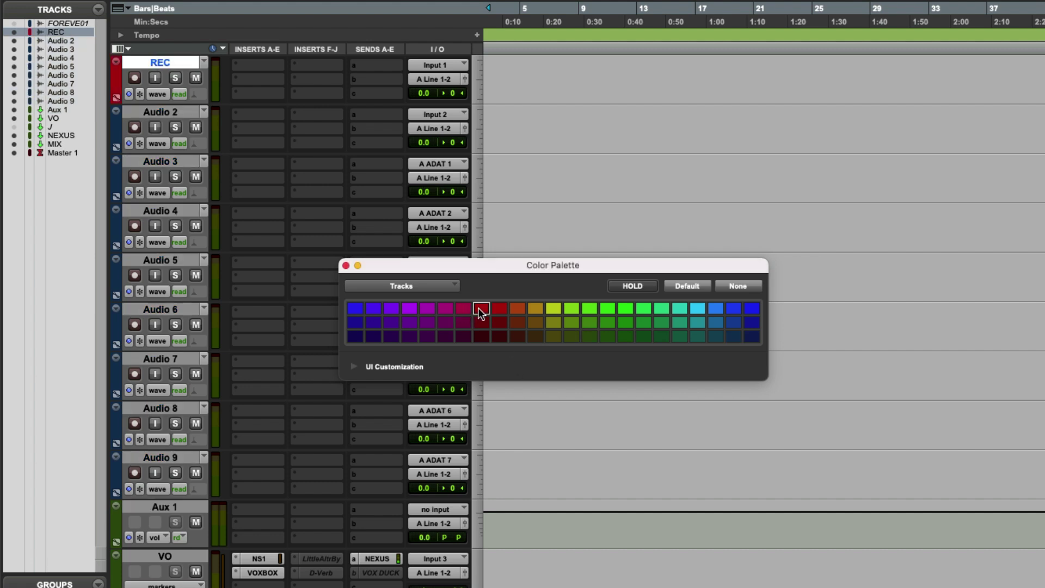
left_click(347, 265)
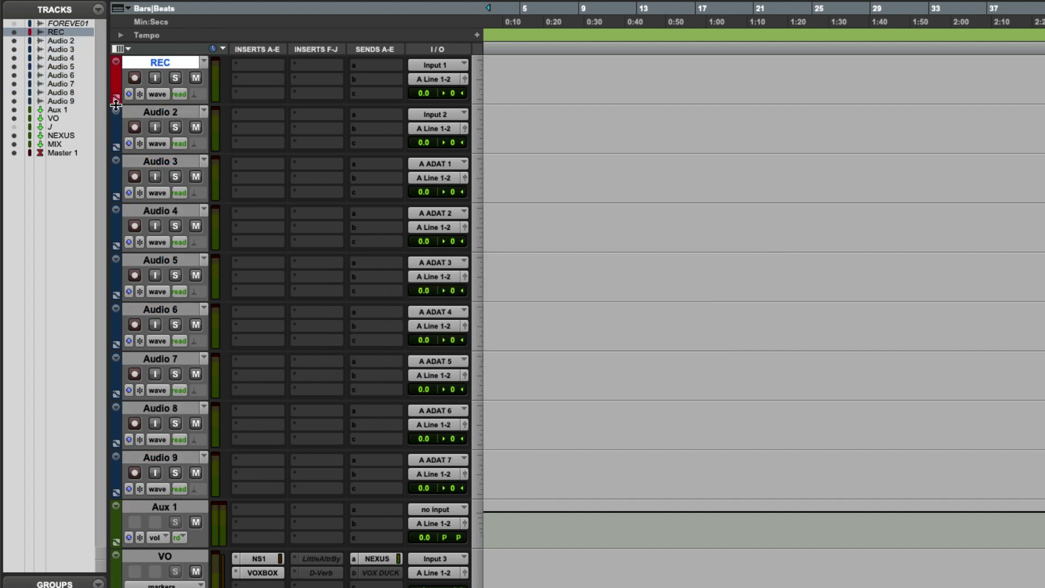
left_click(172, 113)
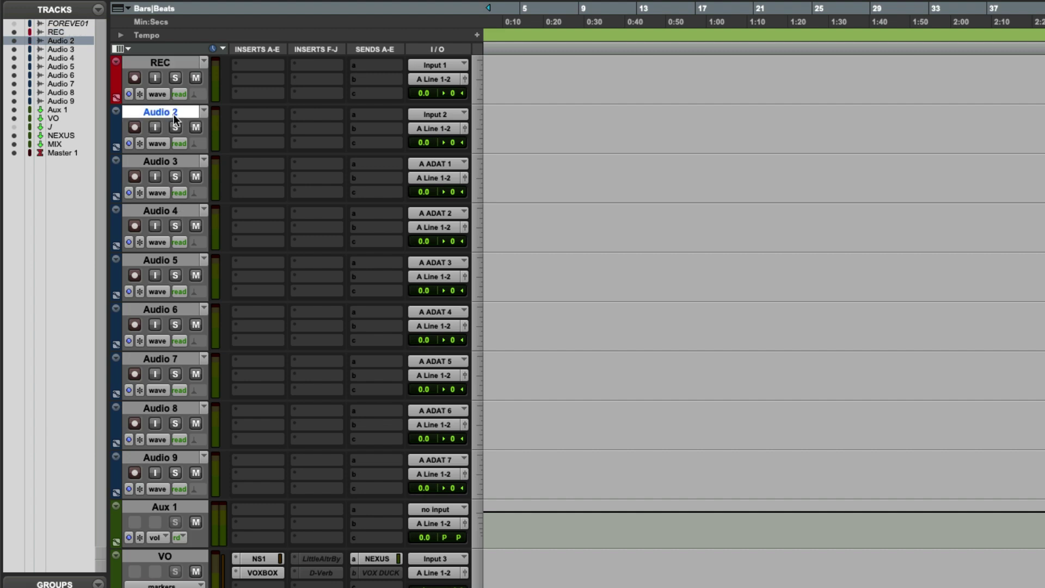
left_click(185, 457, "shift")
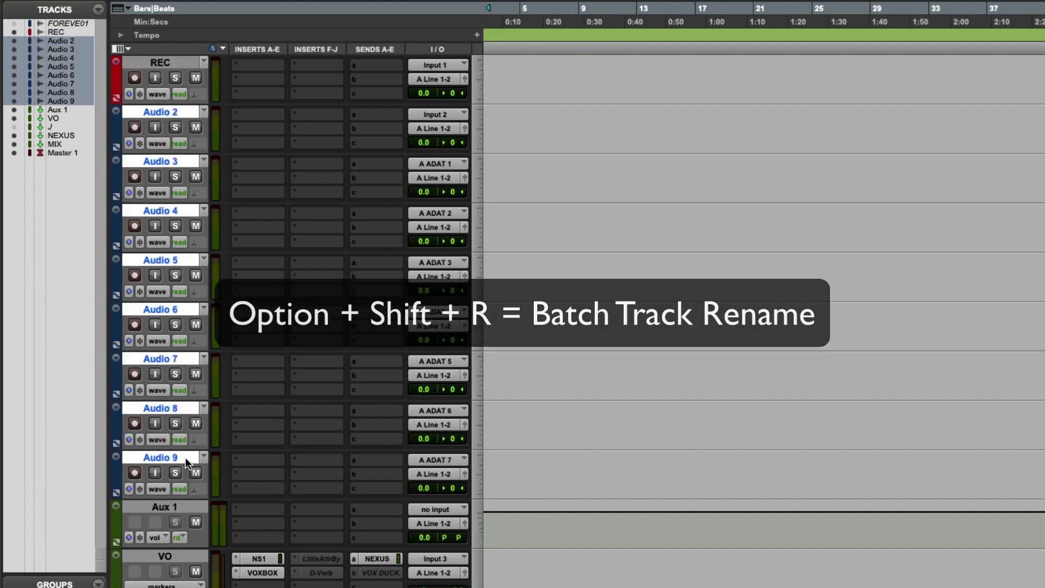
Batch-rename the selected tracks with prefix VOX, clearing old names and numbering them
key("alt+shift+r")
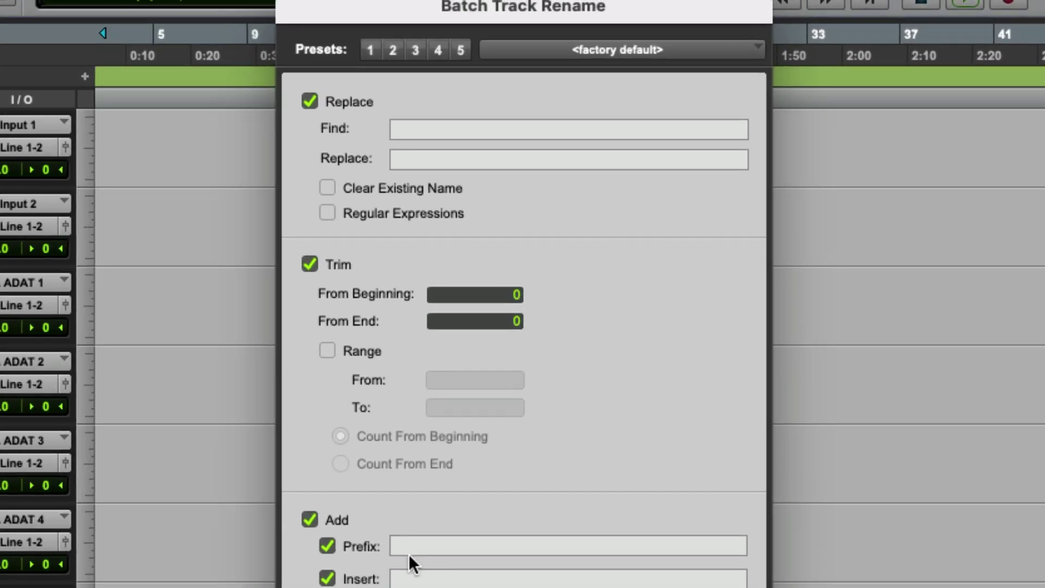
left_click(393, 184)
left_click(444, 551)
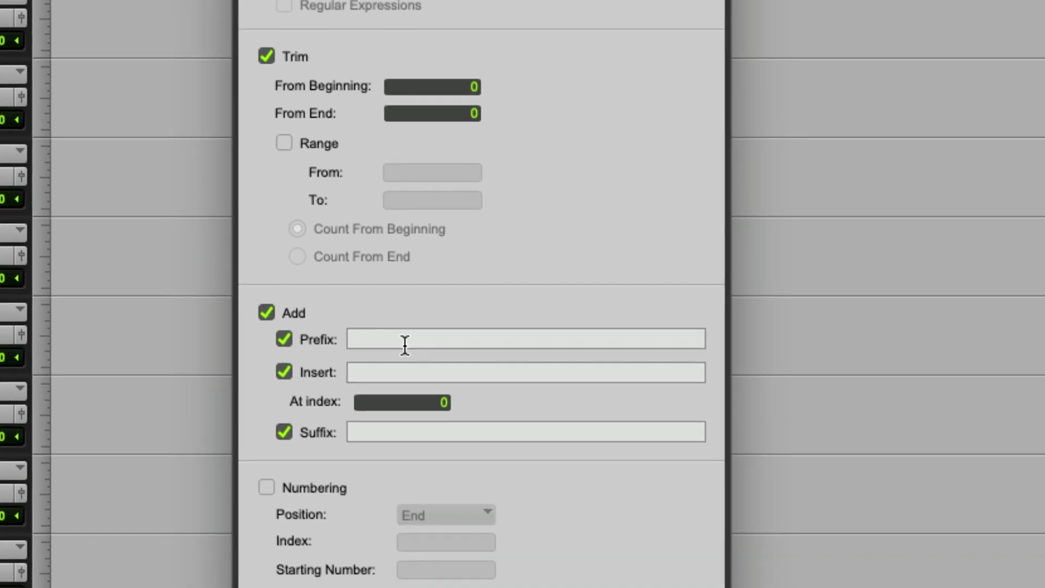
type("VOX")
left_click(332, 488)
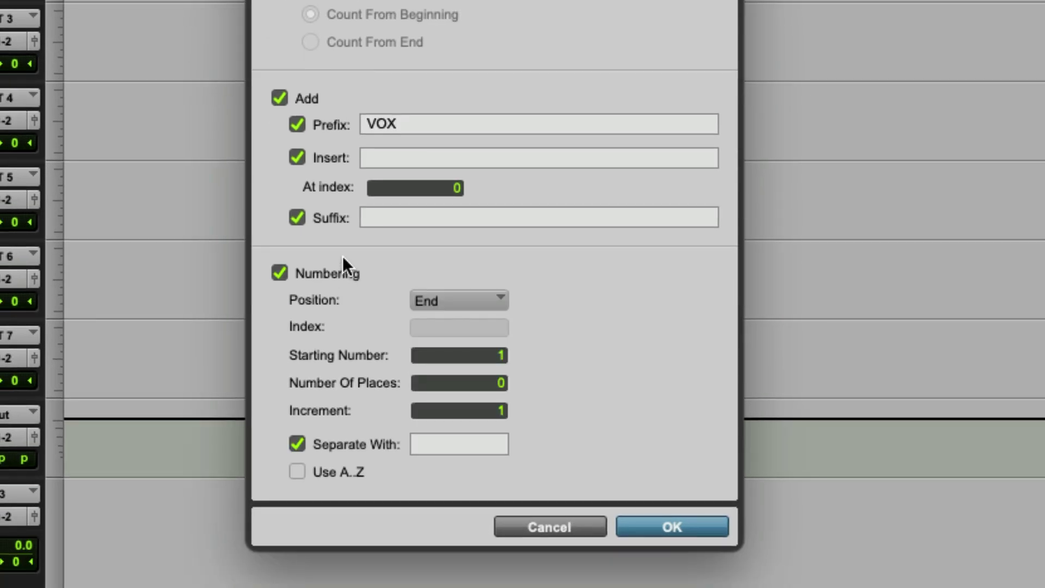
left_click(672, 527)
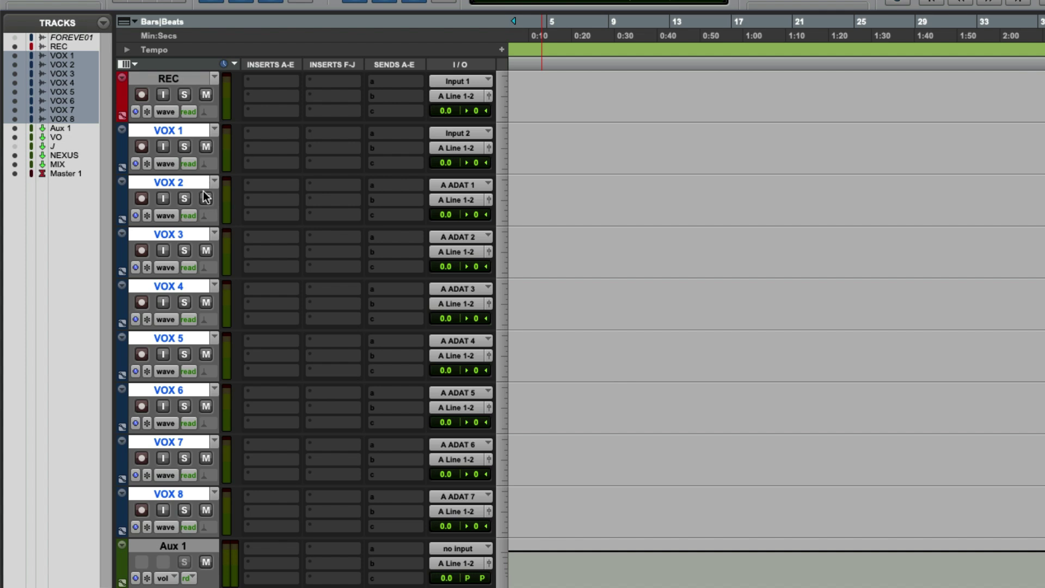
Set Input 3 as the input on all eight selected VOX tracks
left_click(476, 131)
mouse_move(472, 134)
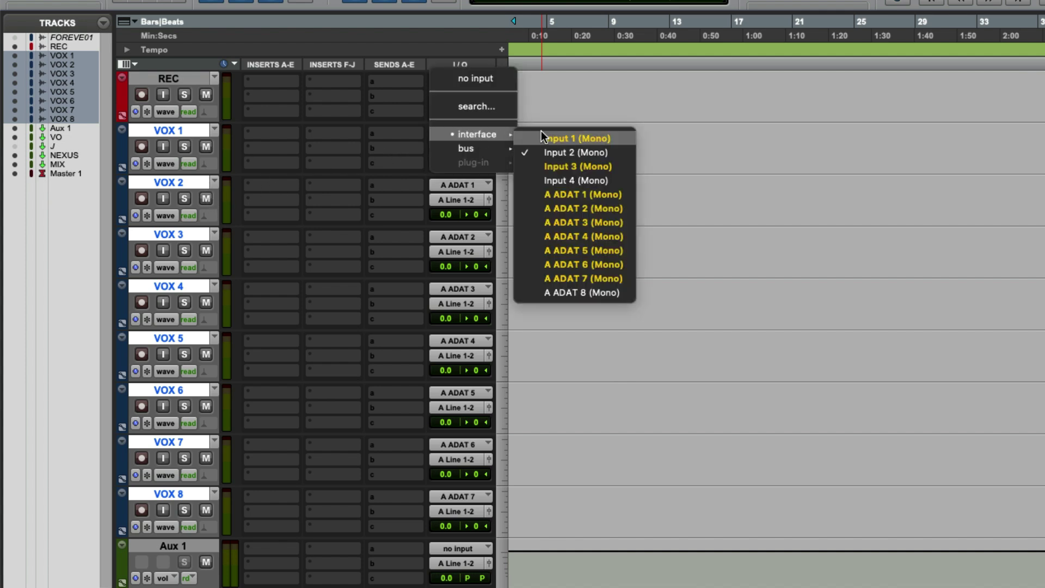
left_click(563, 166, "alt+shift")
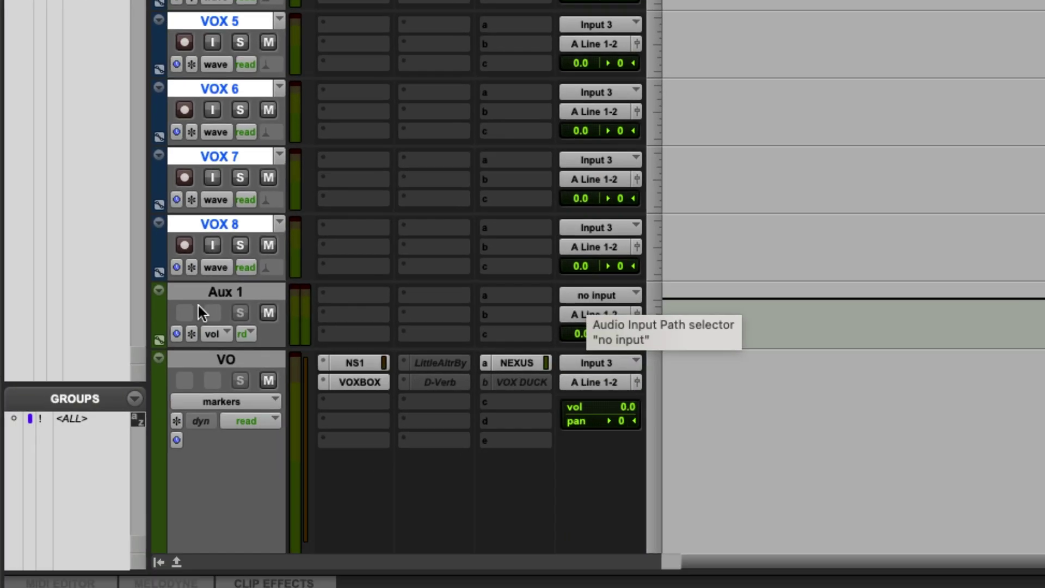
left_click(166, 543)
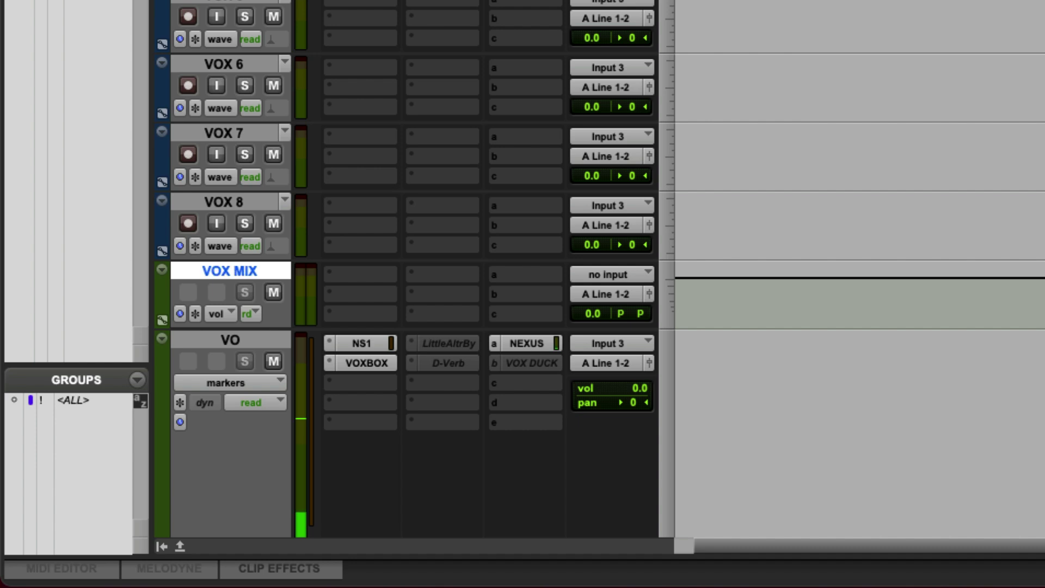
Feed the VOX MIX aux from Bus 11-12 and rename that bus VOX MIX
left_click(626, 275)
mouse_move(619, 293)
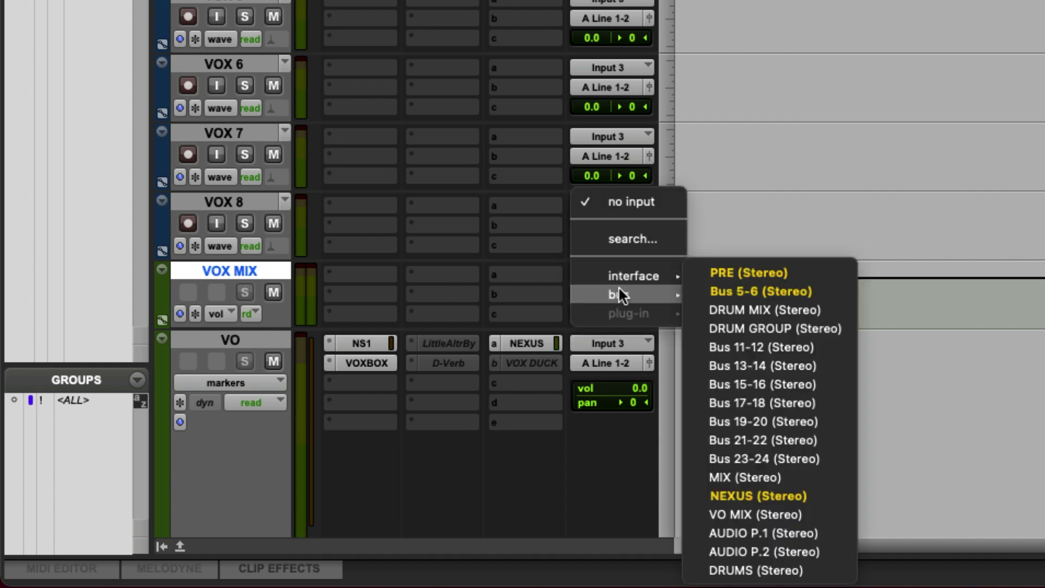
left_click(767, 347)
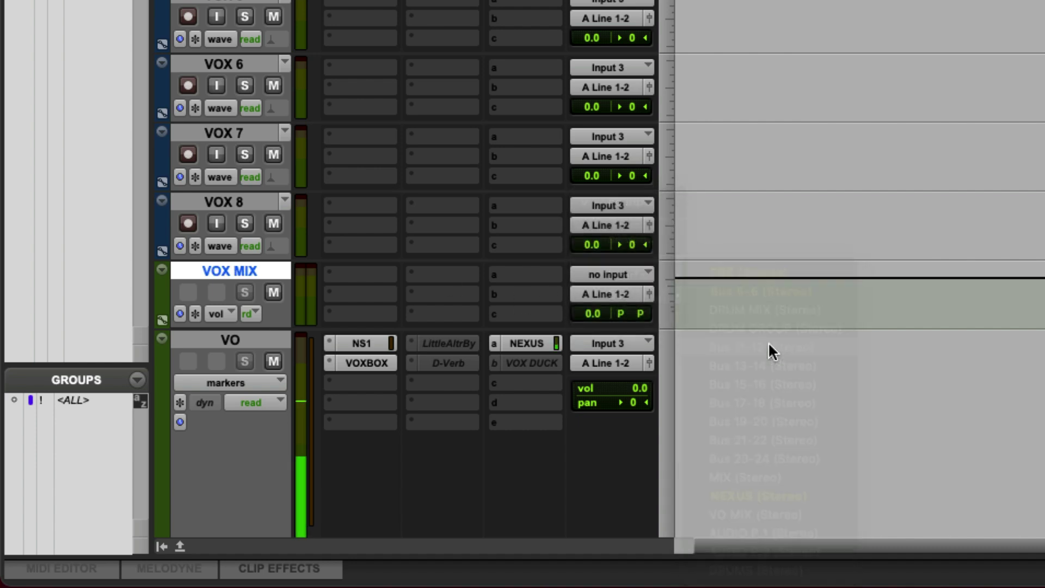
right_click(619, 276)
key("Escape")
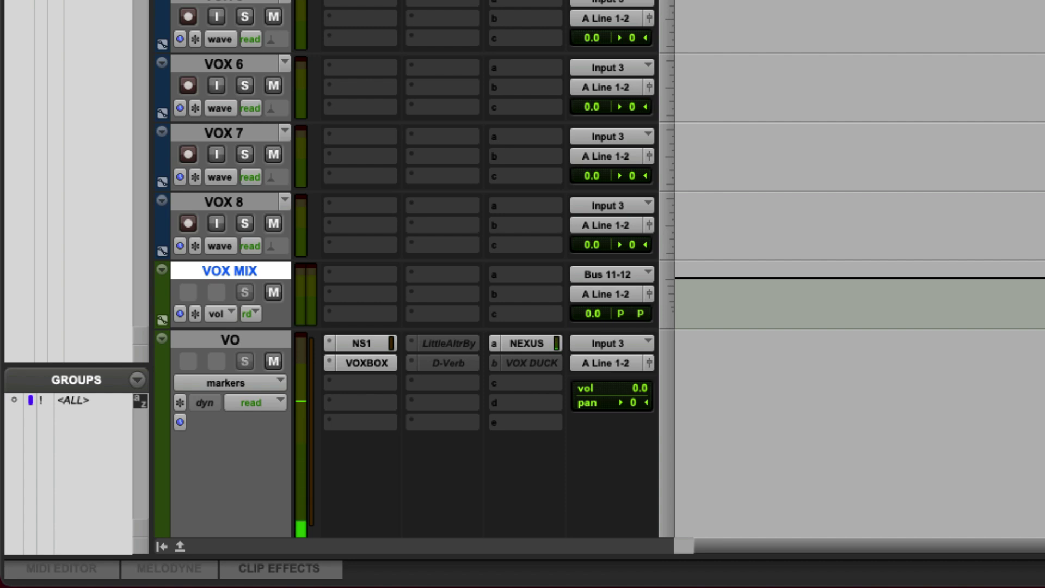
key("Return")
left_click(253, 202)
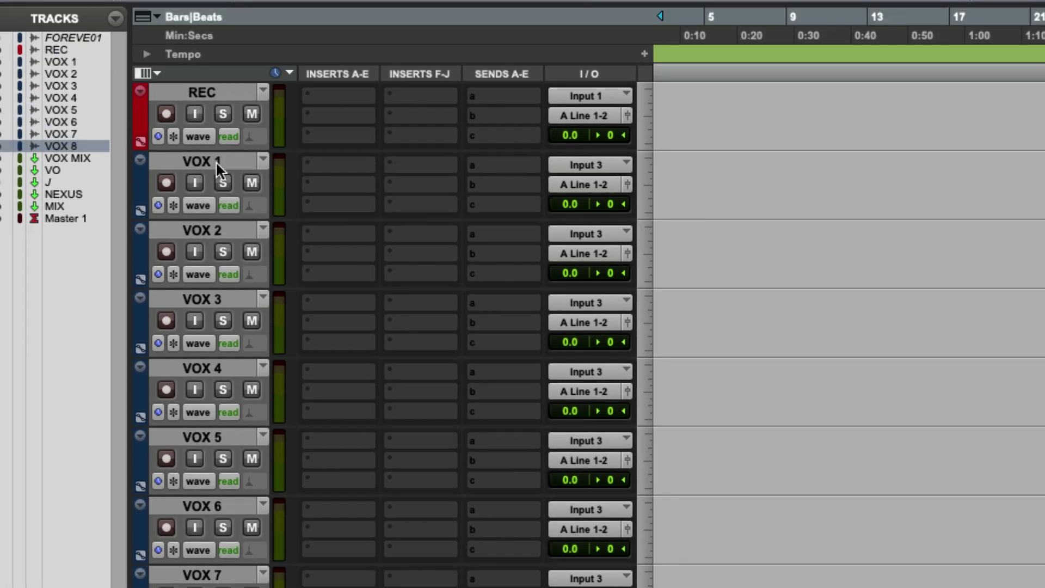
Route the outputs of VOX 1 to VOX 8 to the VOX MIX stereo bus
left_click(218, 163, "shift")
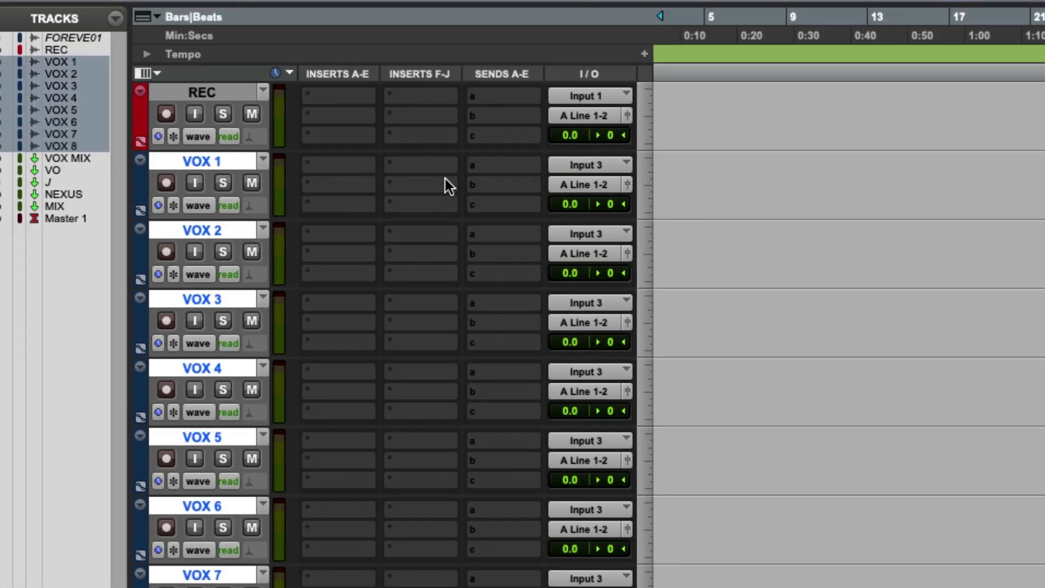
left_click(596, 188)
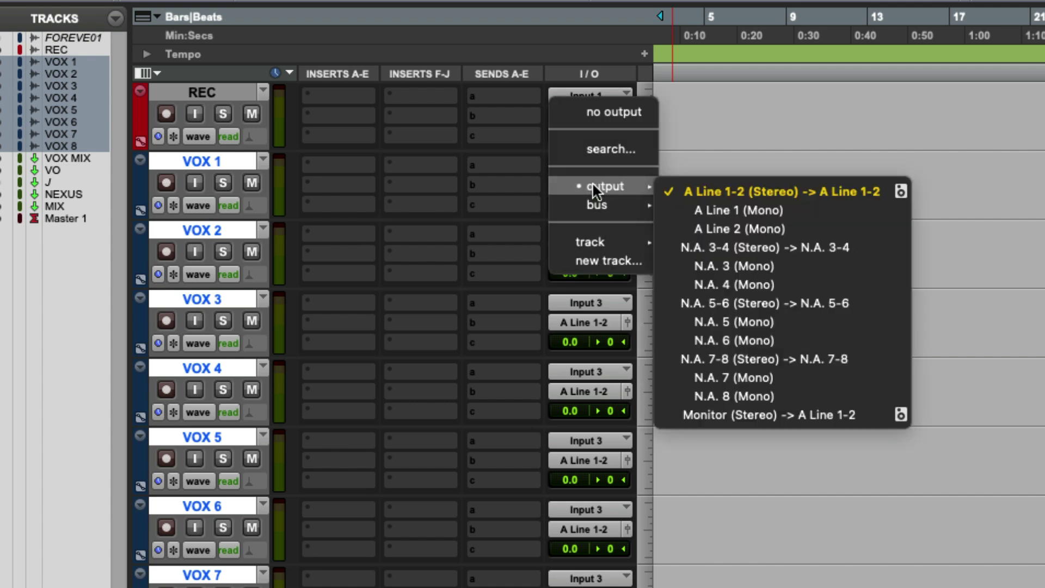
mouse_move(596, 207)
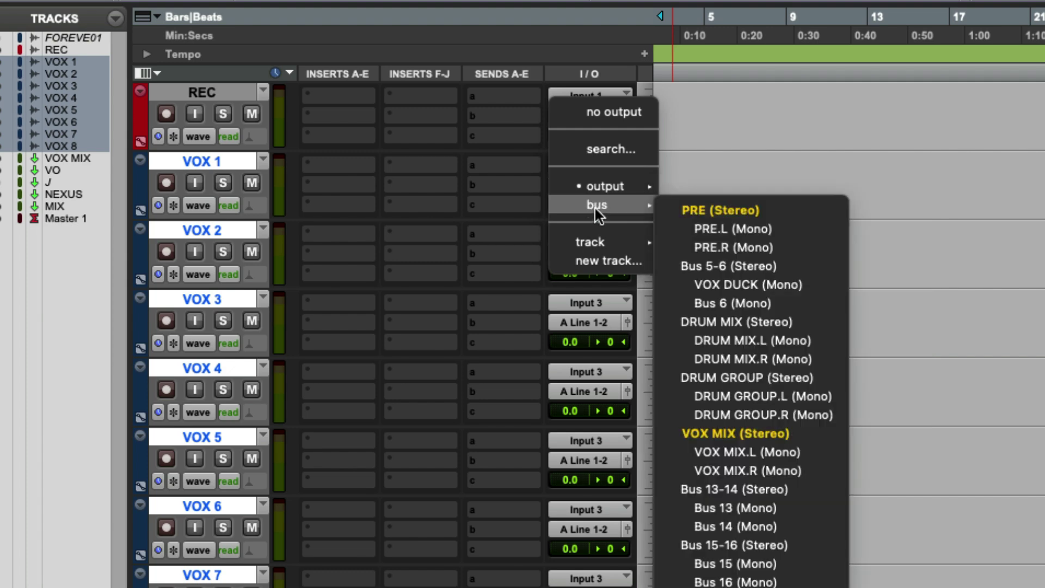
left_click(776, 432, "alt+shift")
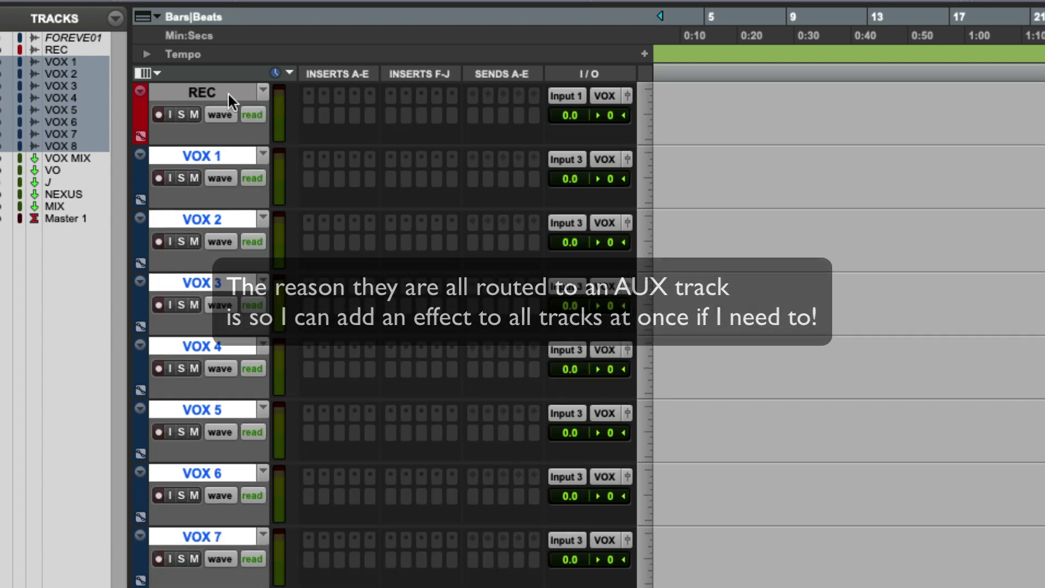
left_click(228, 93)
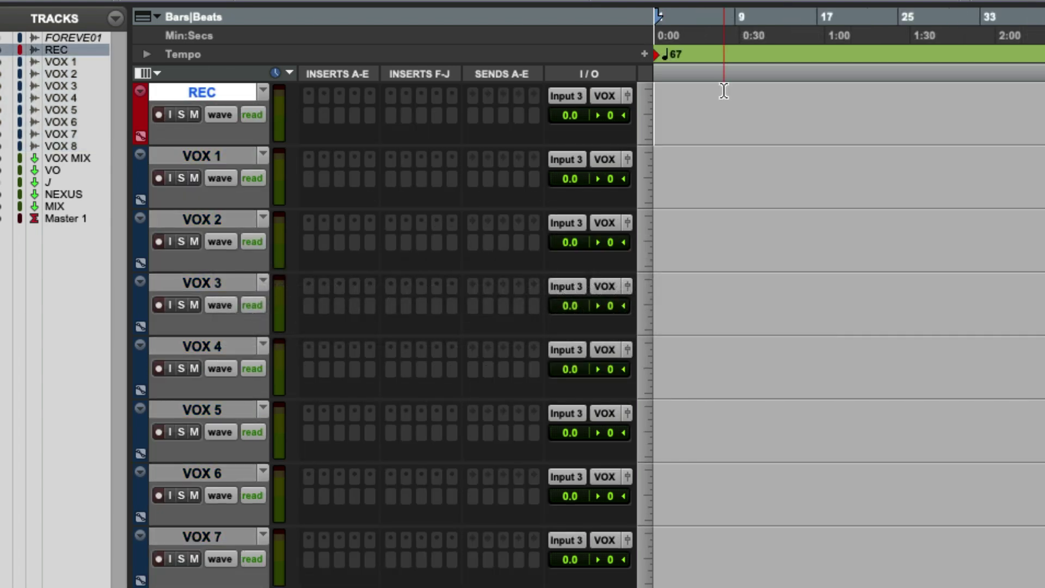
Adjust the REC track height up and down with Control+arrow keys
key("ctrl+Down")
key("ctrl+Up")
key("ctrl+Up")
key("ctrl+Up")
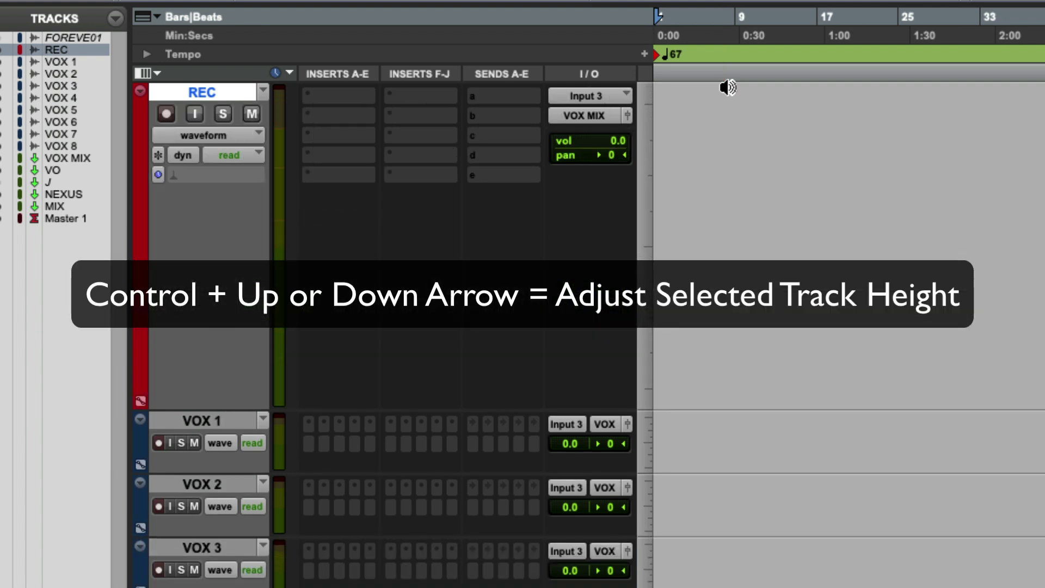
key("ctrl+Down")
key("ctrl+Down")
key("ctrl+Up")
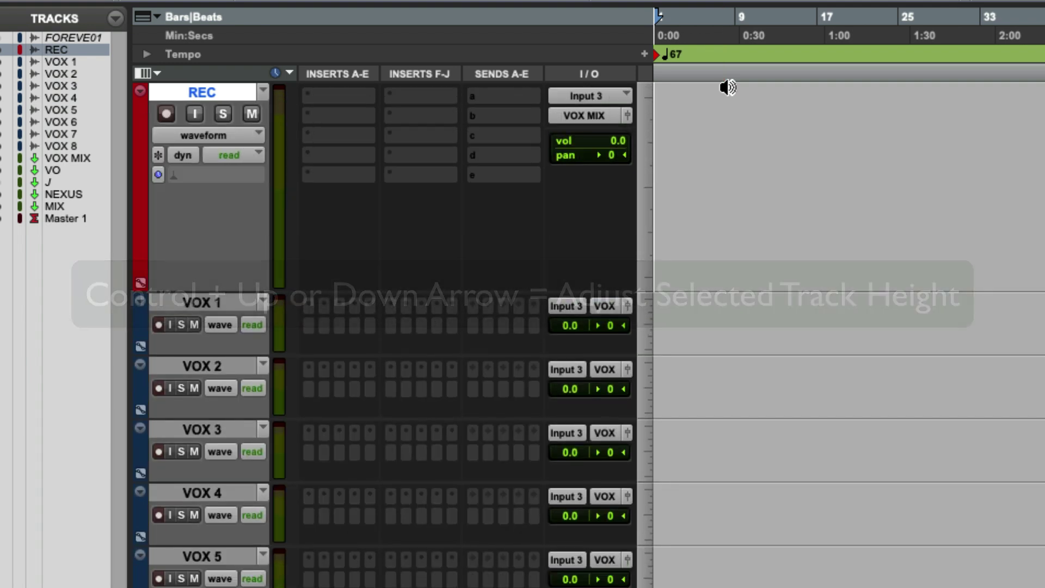
key("ctrl+Up")
key("ctrl+Down")
key("ctrl+Down")
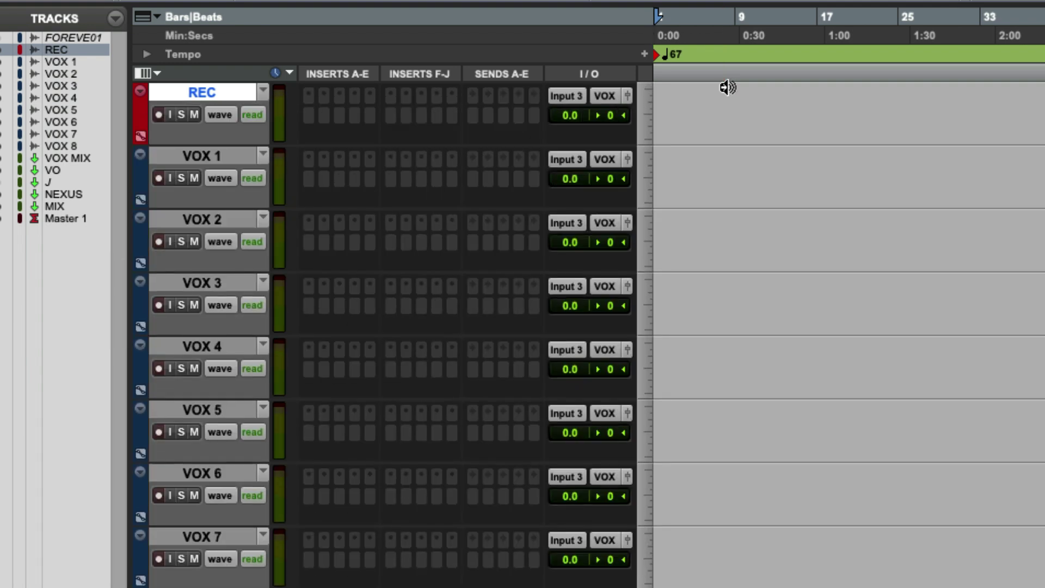
Resize all tracks together, fit them to the window, and restore the REC_01 clip
key("ctrl+alt+Up")
key("ctrl+alt+Up")
key("ctrl+alt+Down")
key("ctrl+alt+Down")
key("ctrl+alt+Down")
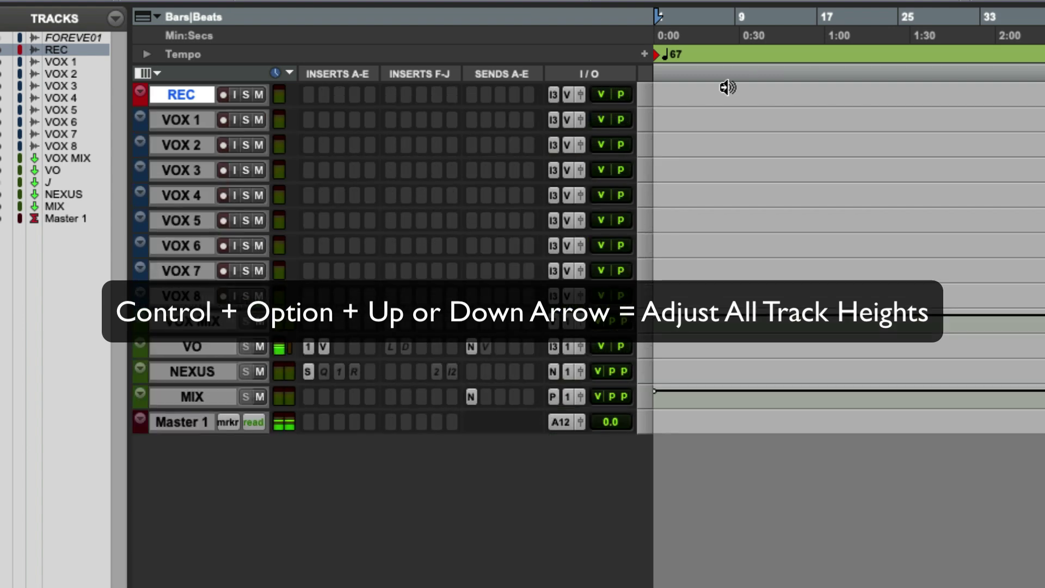
key("ctrl+alt+Up")
key("ctrl+alt+Up")
key("ctrl+alt+Up")
key("ctrl+alt+Down")
key("ctrl+alt+Down")
key("ctrl+alt+Down")
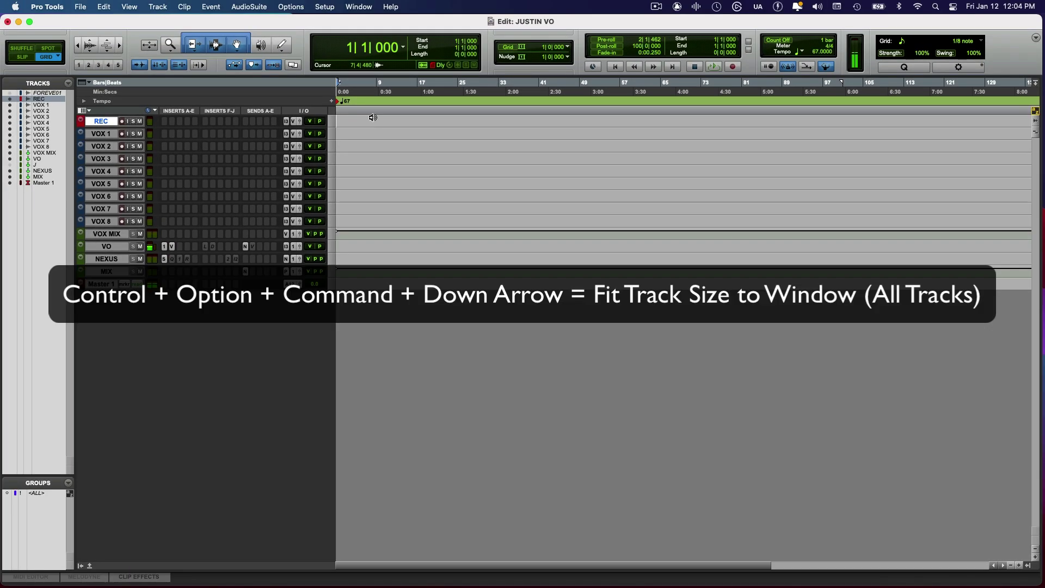
key("ctrl+alt+super+Down")
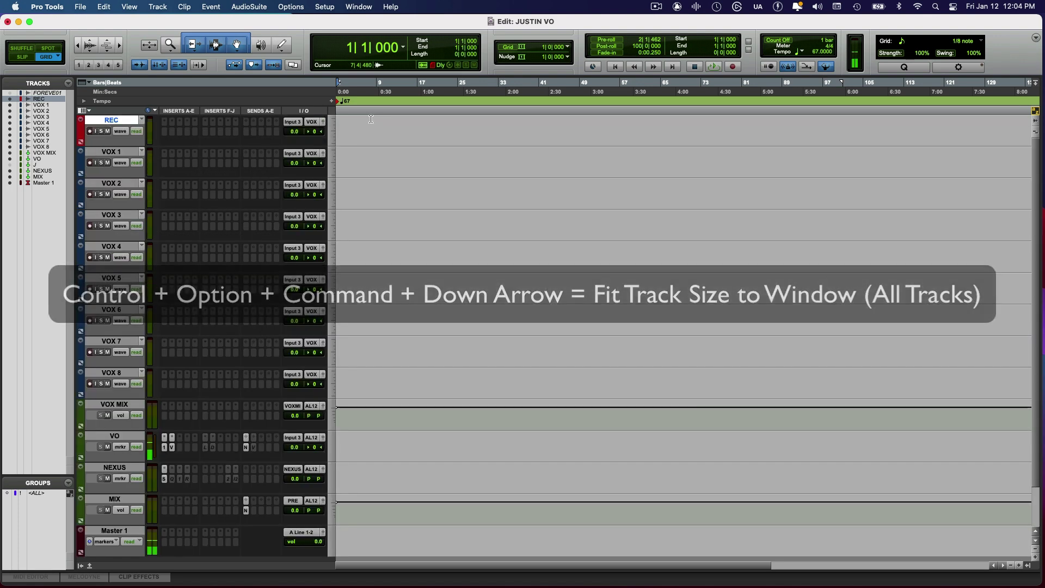
key("super+v")
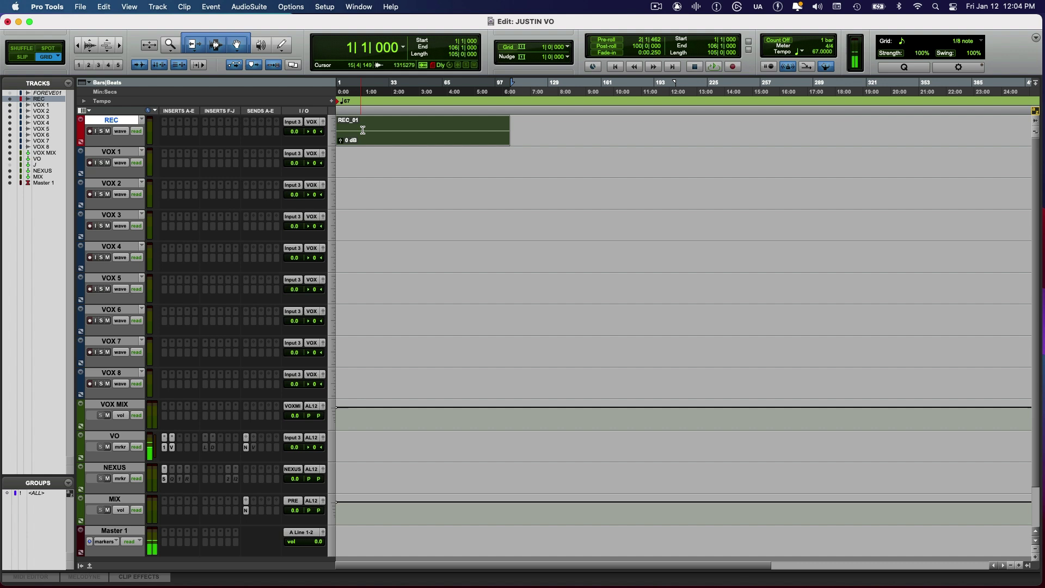
Zoom to REC_01, remove it from REC, enlarge all tracks to medium, and start recording
key("alt+a")
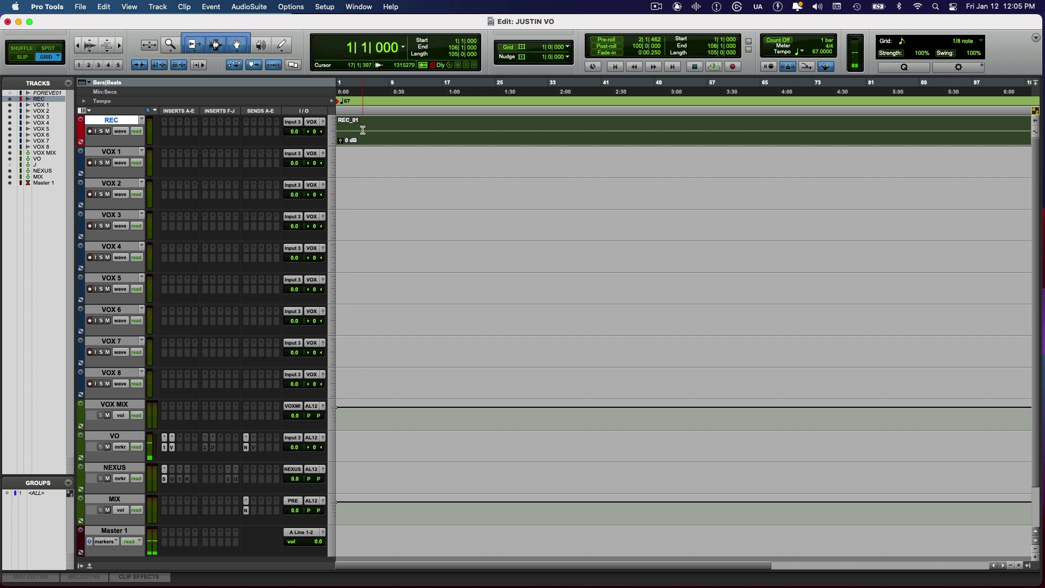
key("super+z")
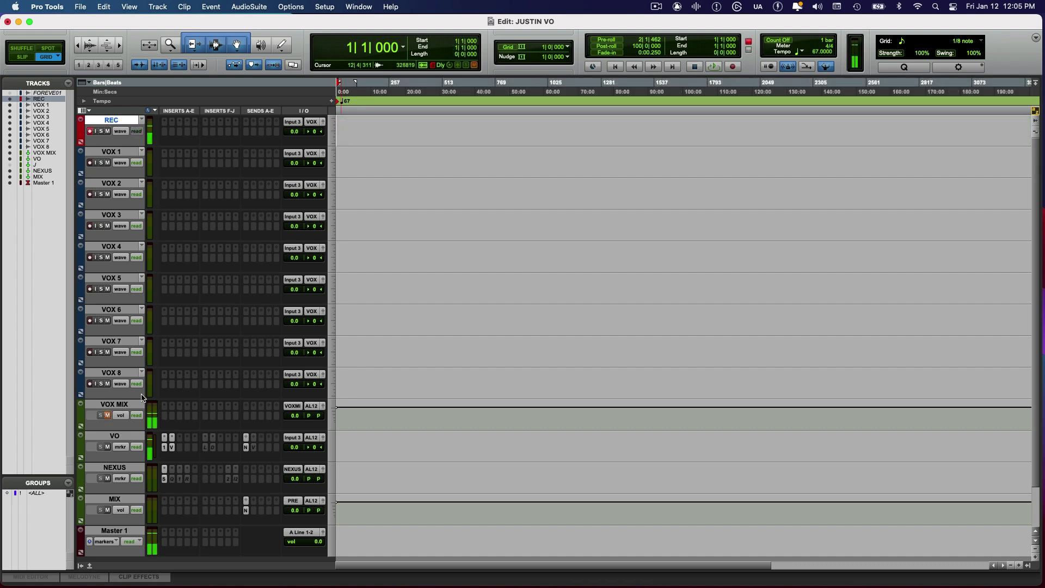
key("ctrl+alt+Up")
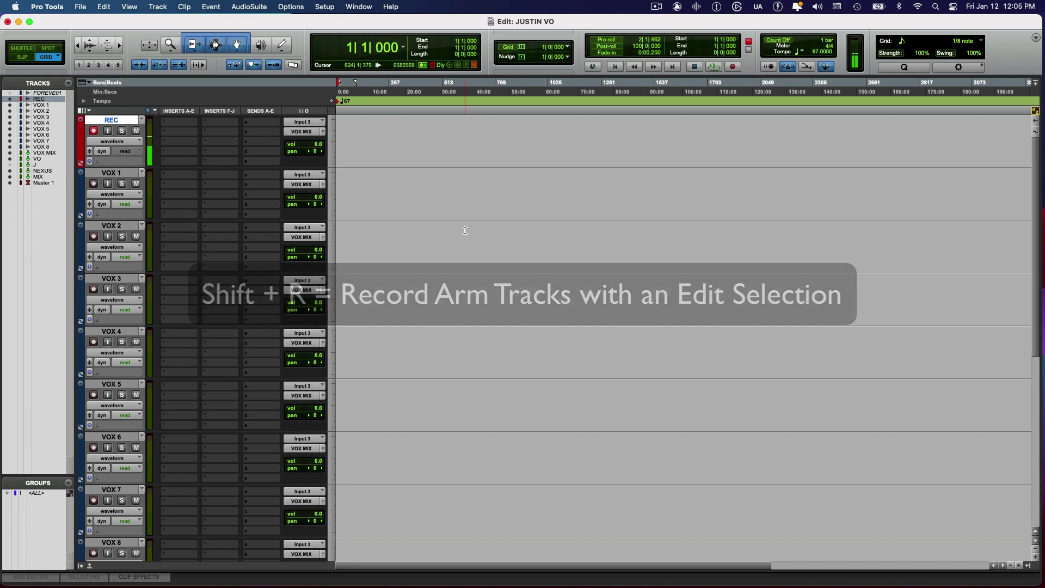
key("super+space")
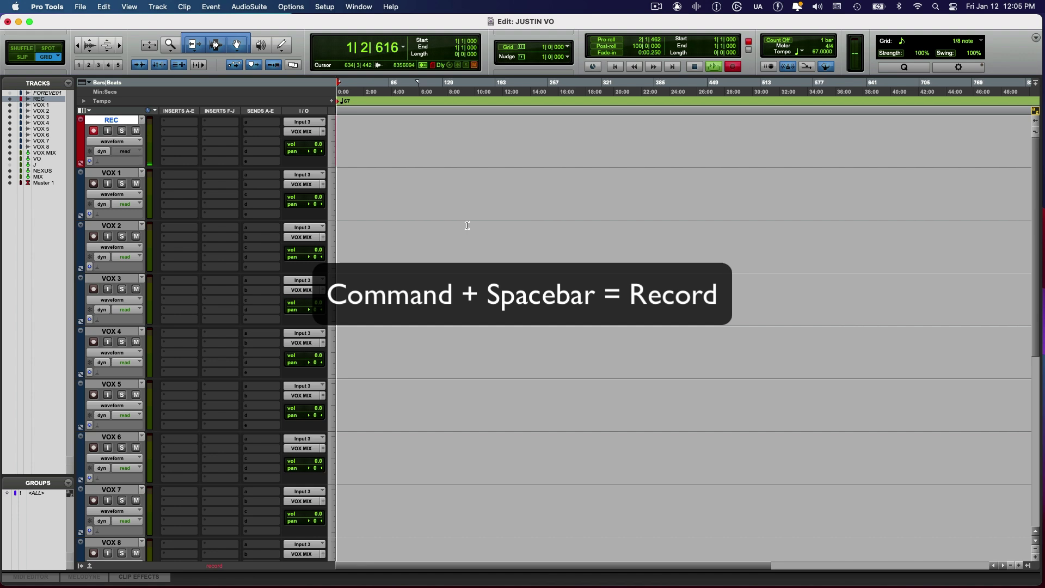
Stop recording to keep take REC_02 and Option-drag a copy onto VOX 1
scroll(474, 222, "up", 7)
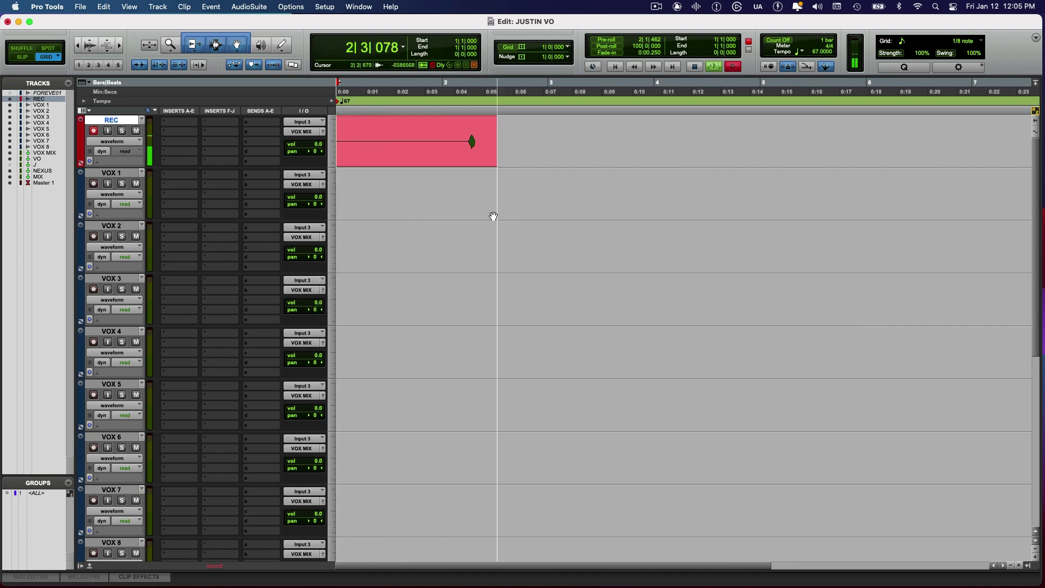
key("space")
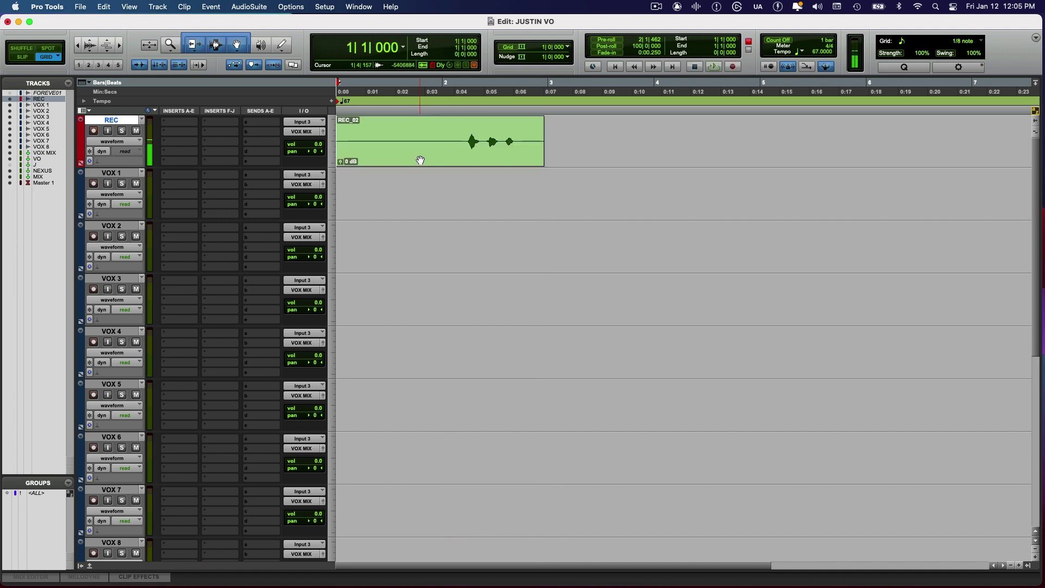
left_click_drag(409, 158, 401, 187)
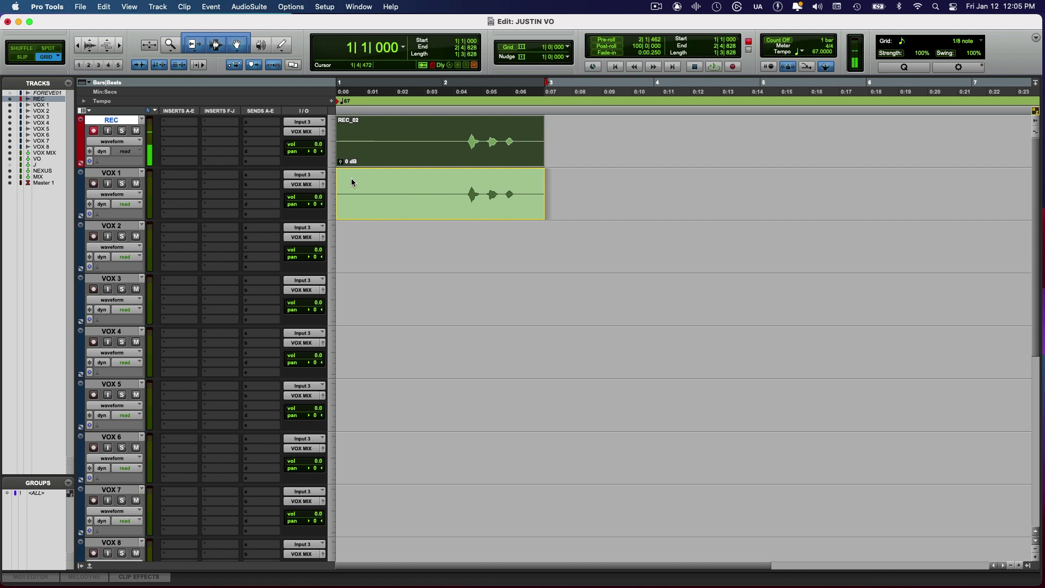
Redo the REC_02 copy onto VOX 1, then record a new REC take from bar 2
left_click_drag(439, 178, 403, 185)
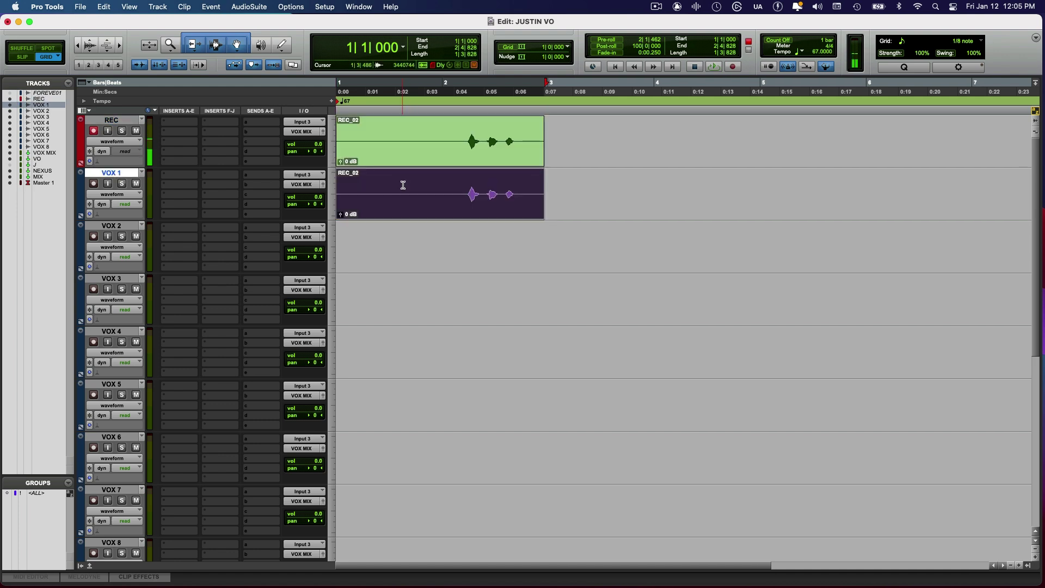
key("super+z")
left_click_drag(446, 156, 431, 184)
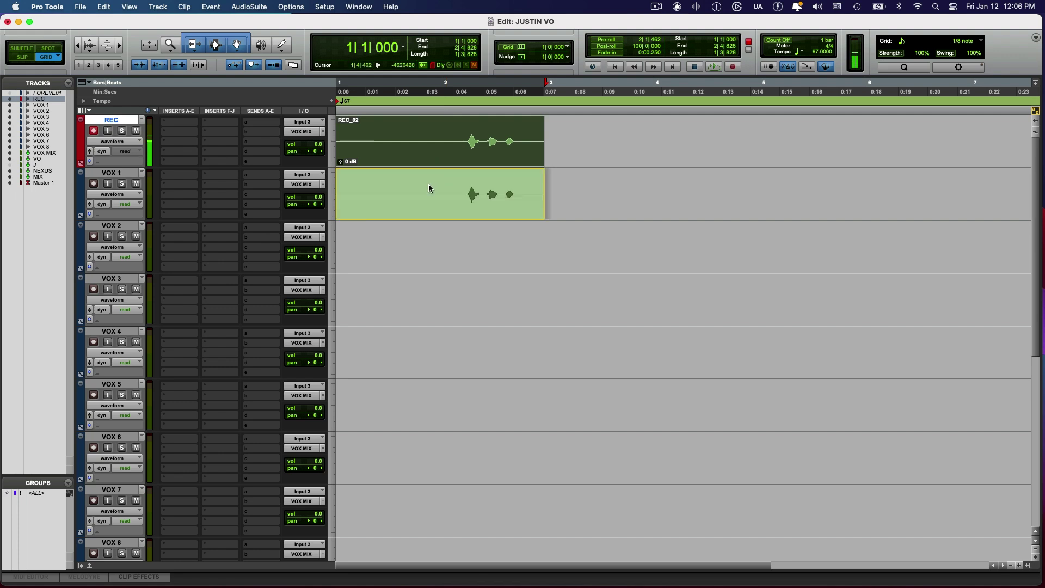
left_click_drag(429, 188, 430, 177)
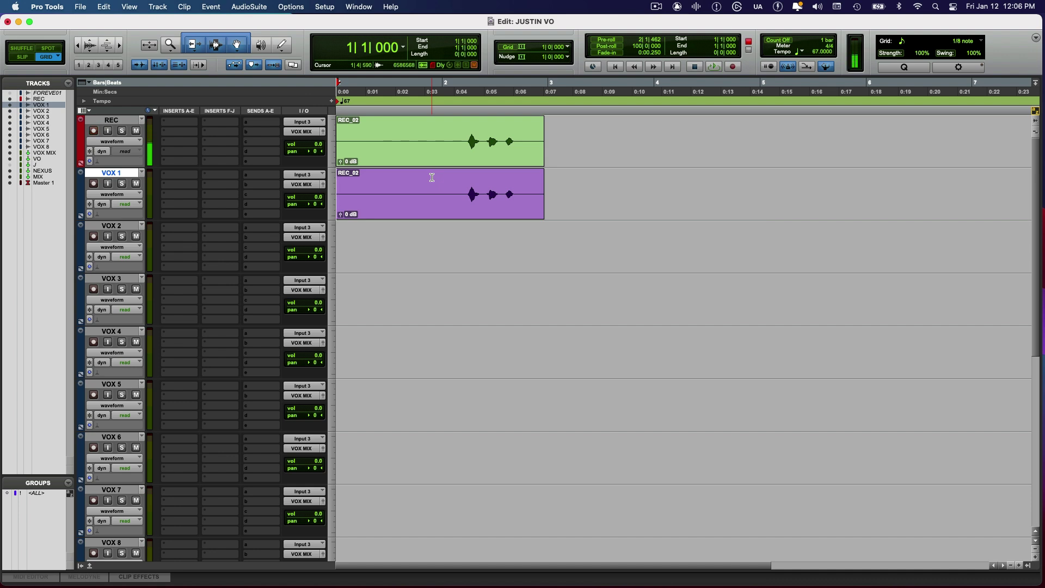
left_click(530, 149)
key("super+space")
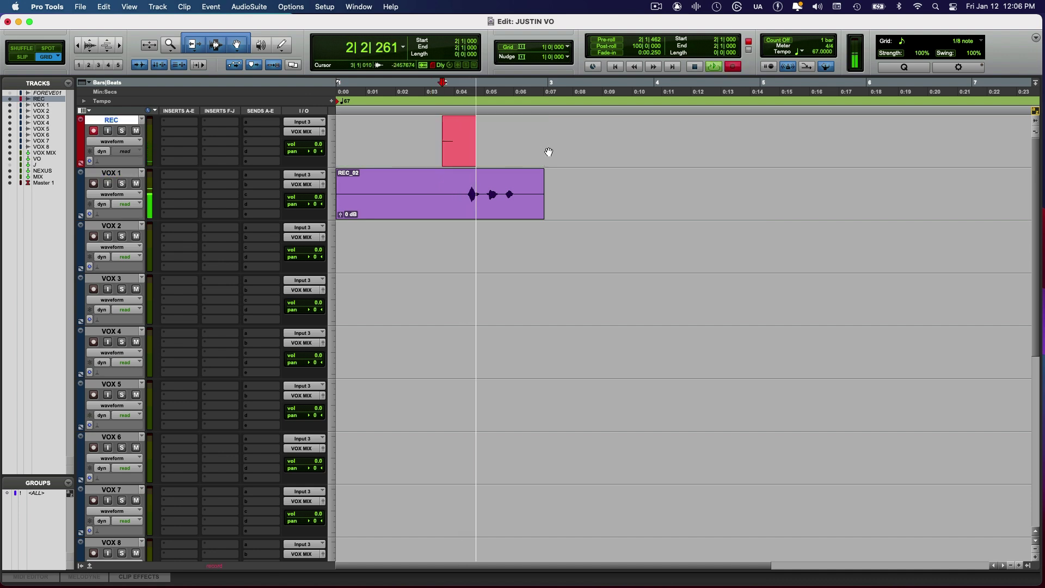
Stop recording to keep take REC_04, switch to Grid mode, then clear all clips
key("space")
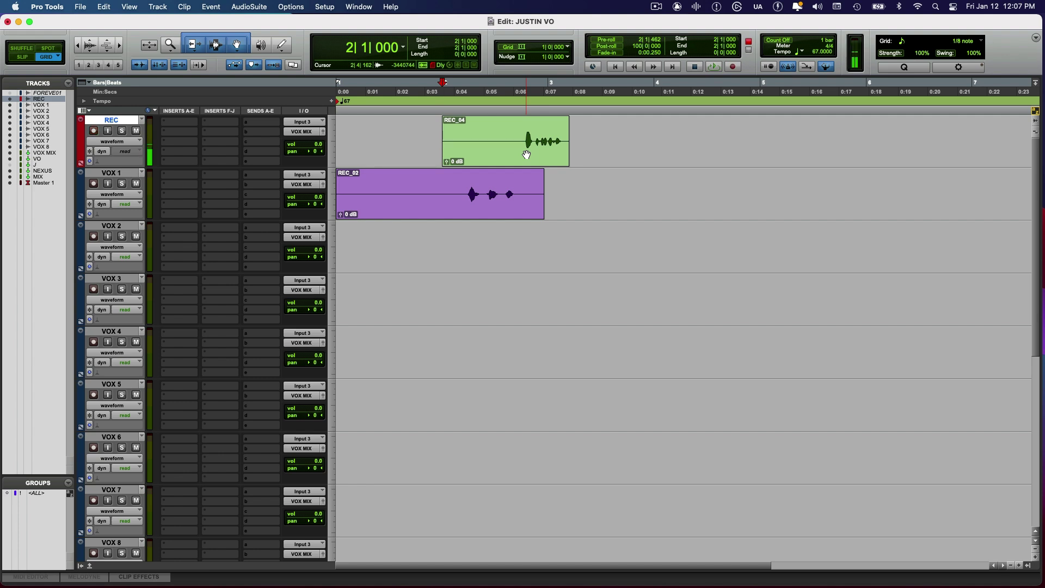
key("F4")
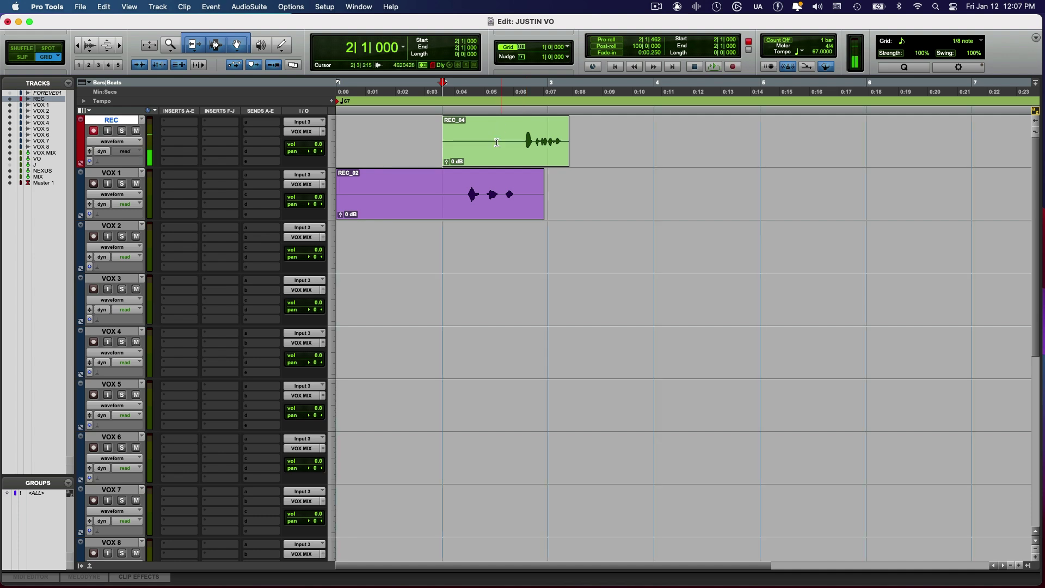
key("super+z")
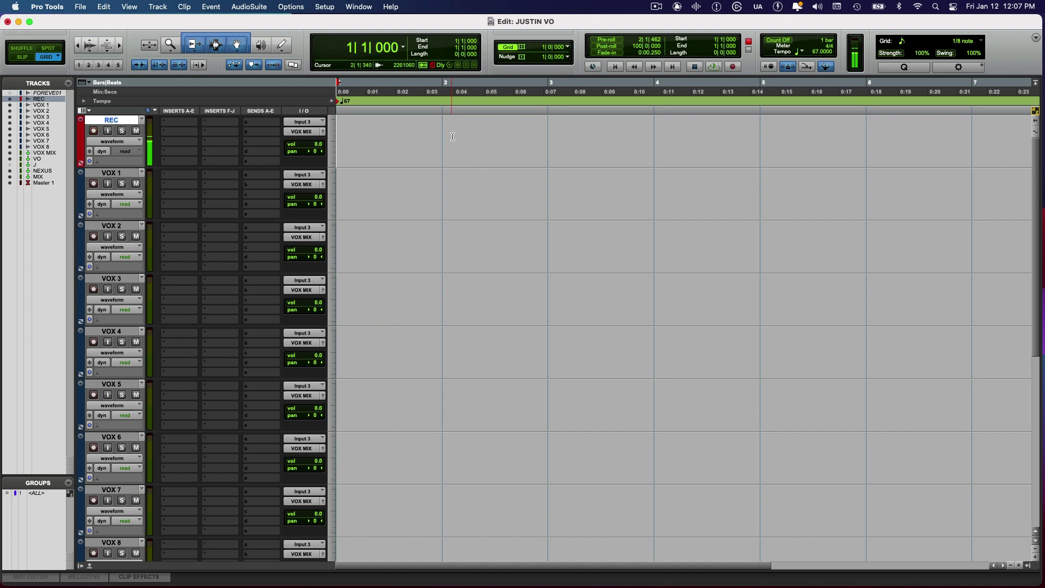
Record take REC_05 and copy it onto VOX 1, record REC_06, then undo both takes
key("super+space")
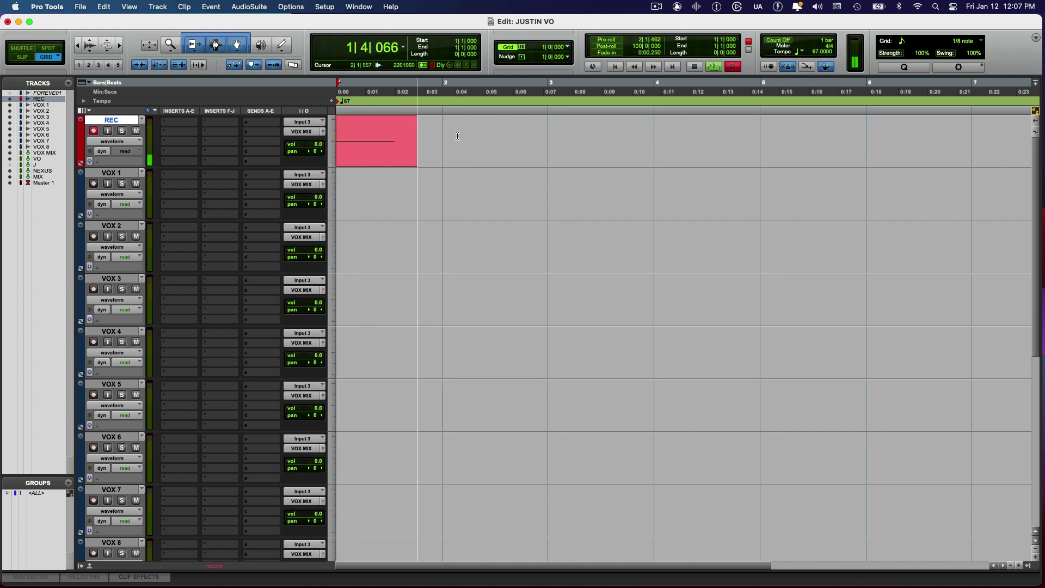
key("space")
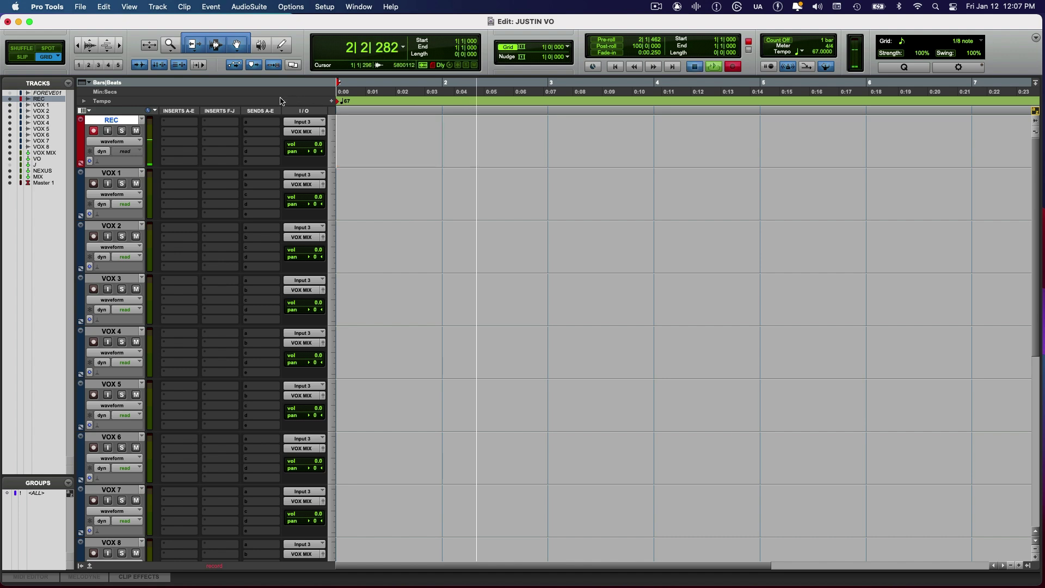
left_click_drag(372, 162, 362, 184)
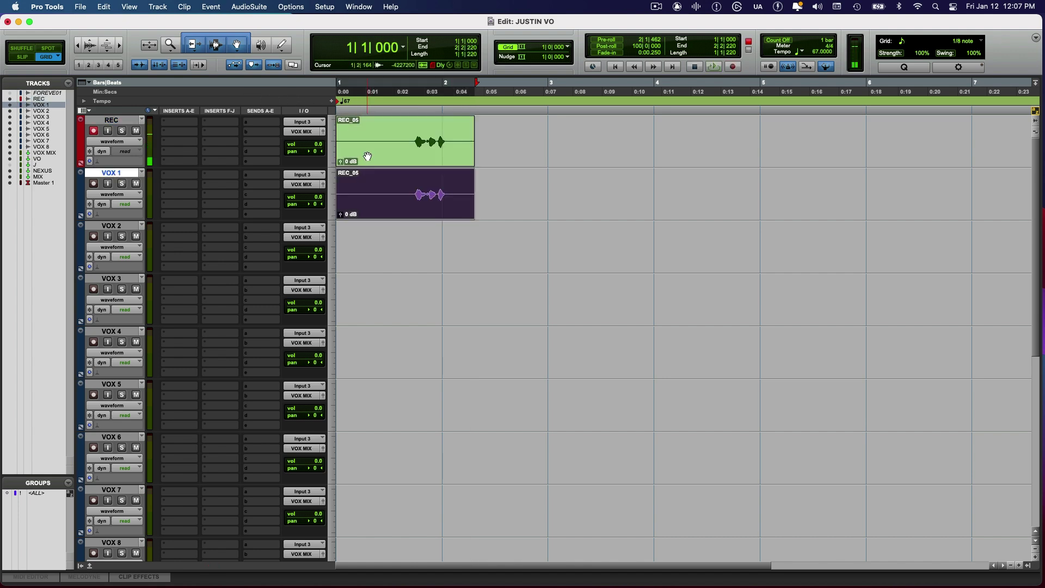
key("super+space")
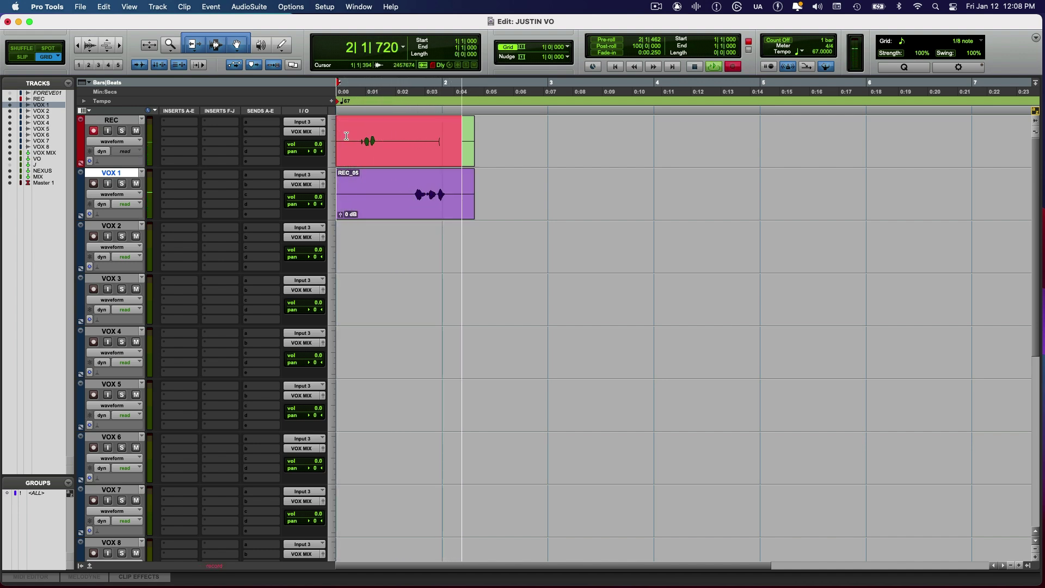
key("space")
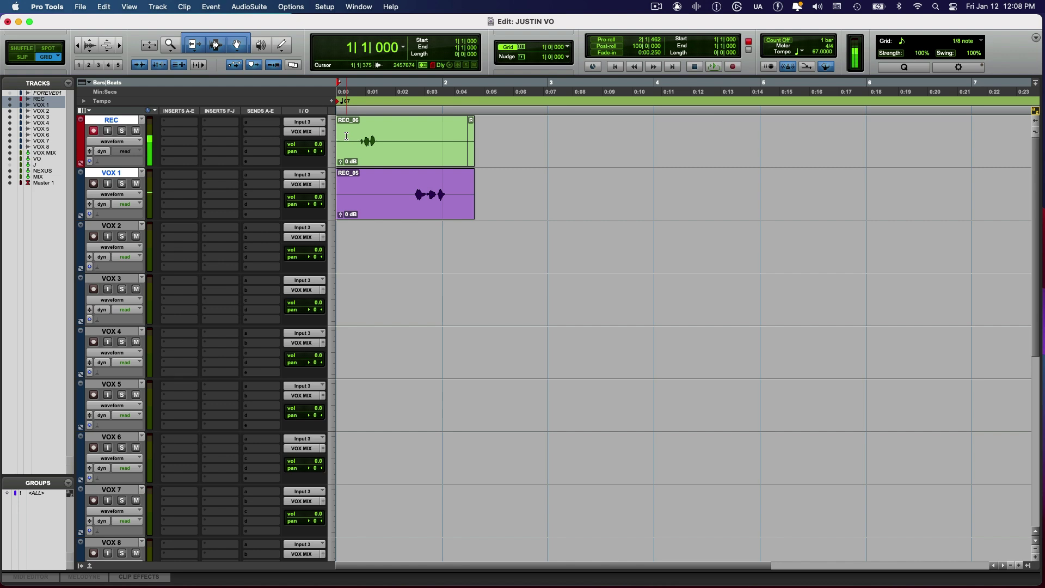
key("super+z")
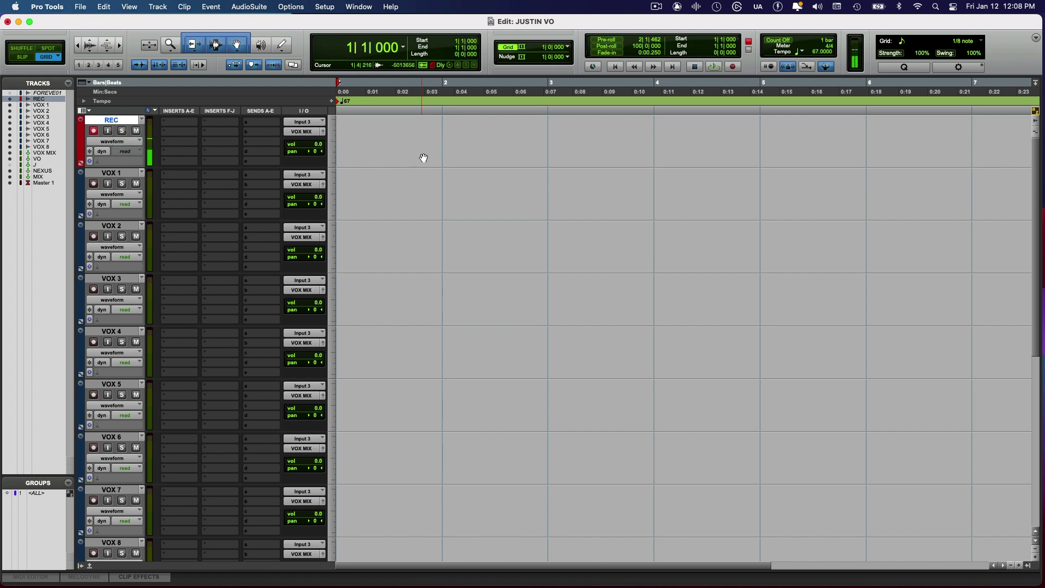
Record take REC_07 on REC, copy it onto VOX 1, deselect, and select the REC track
key("super+space")
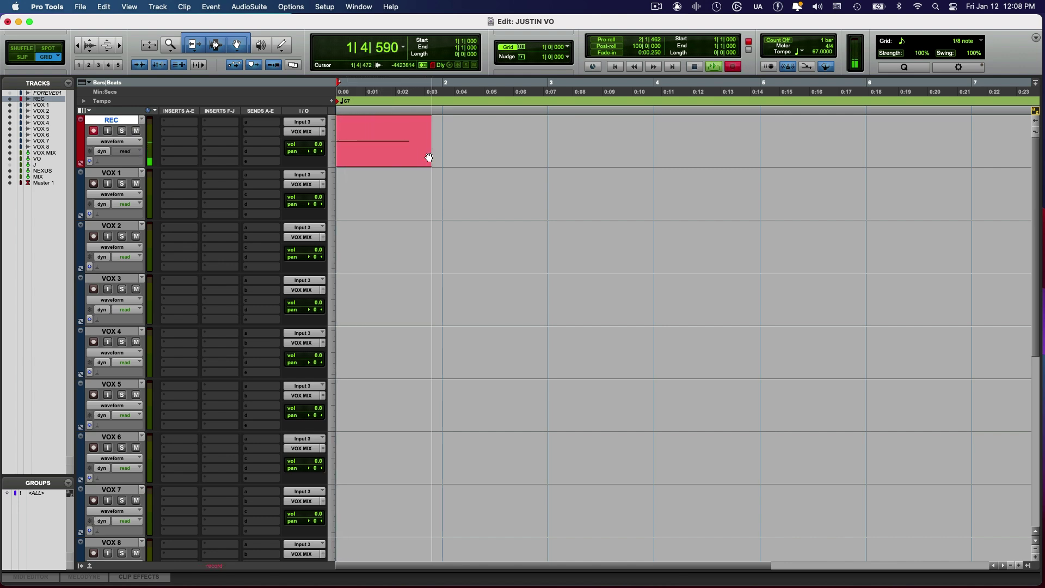
key("space")
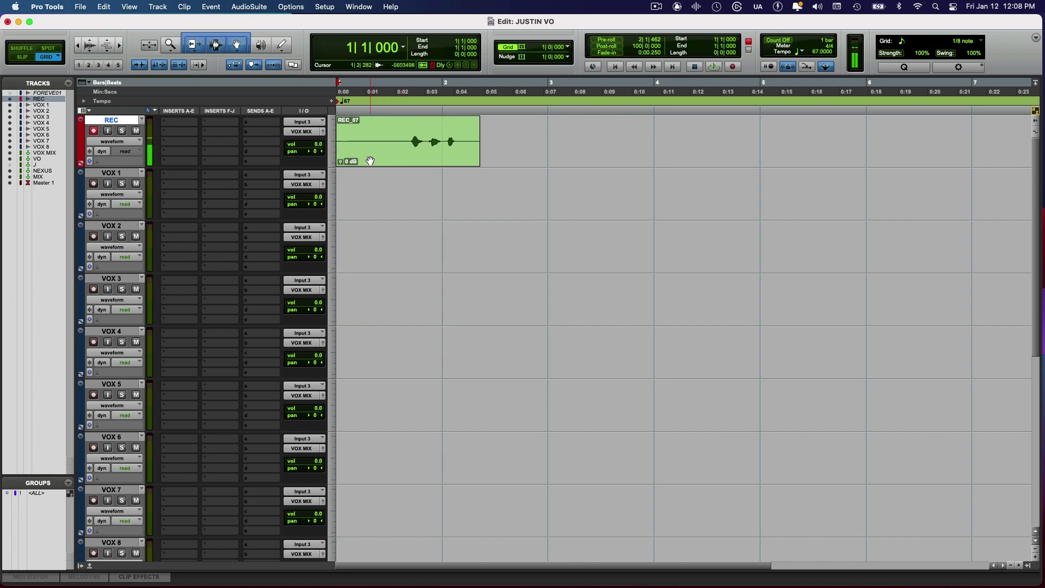
left_click_drag(369, 160, 363, 184)
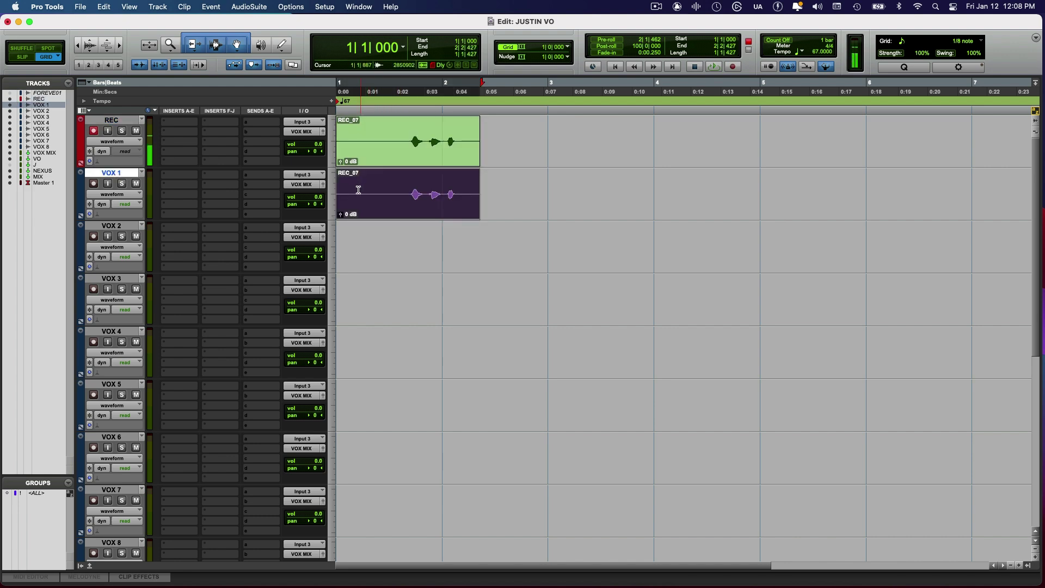
key("Return")
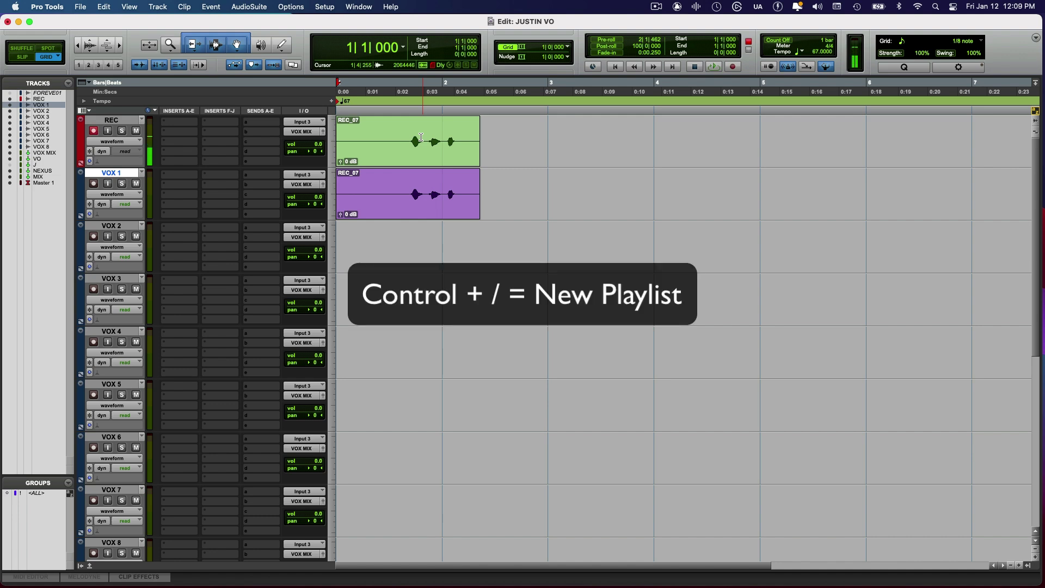
left_click(124, 123)
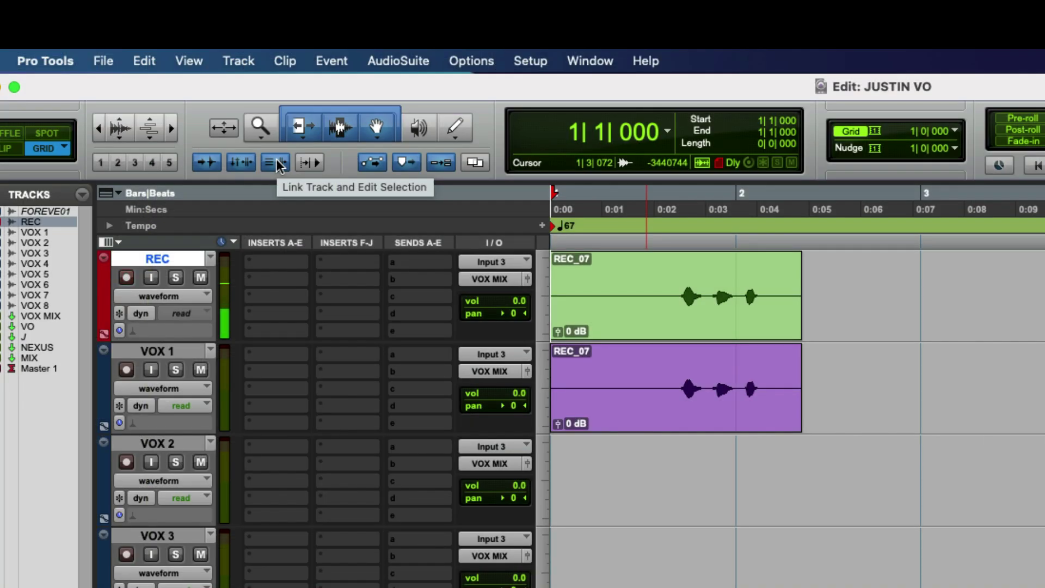
Unlink track and edit selection, then copy REC_07 onto VOX 1 while keeping the original
left_click(276, 161)
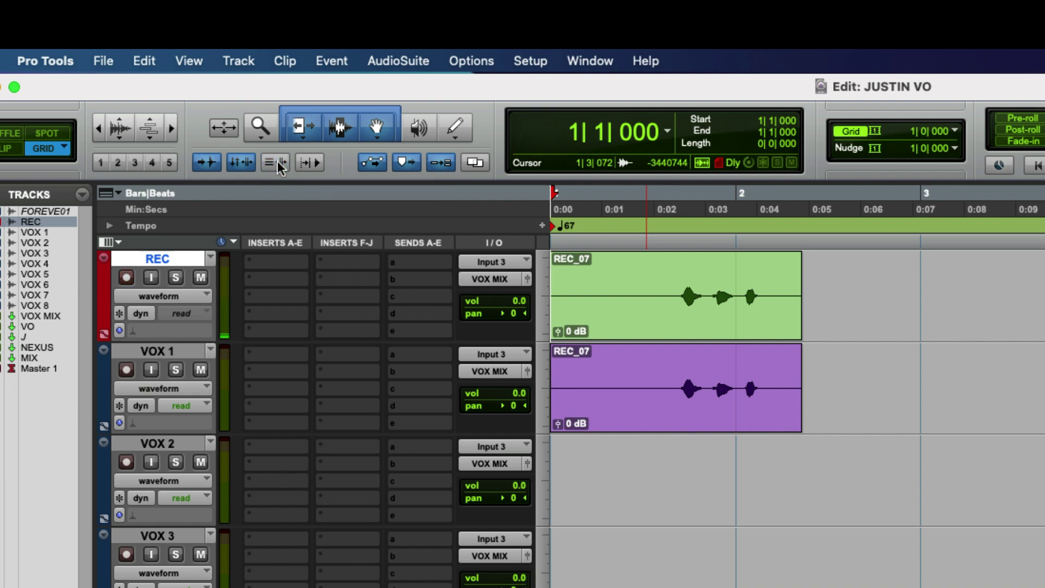
left_click_drag(634, 315, 615, 387)
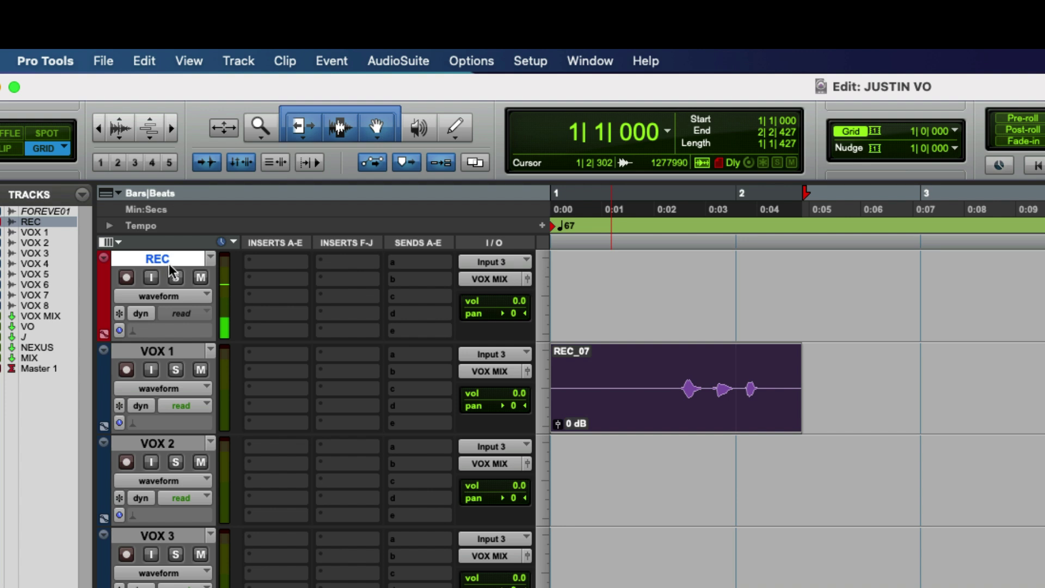
key("super+z")
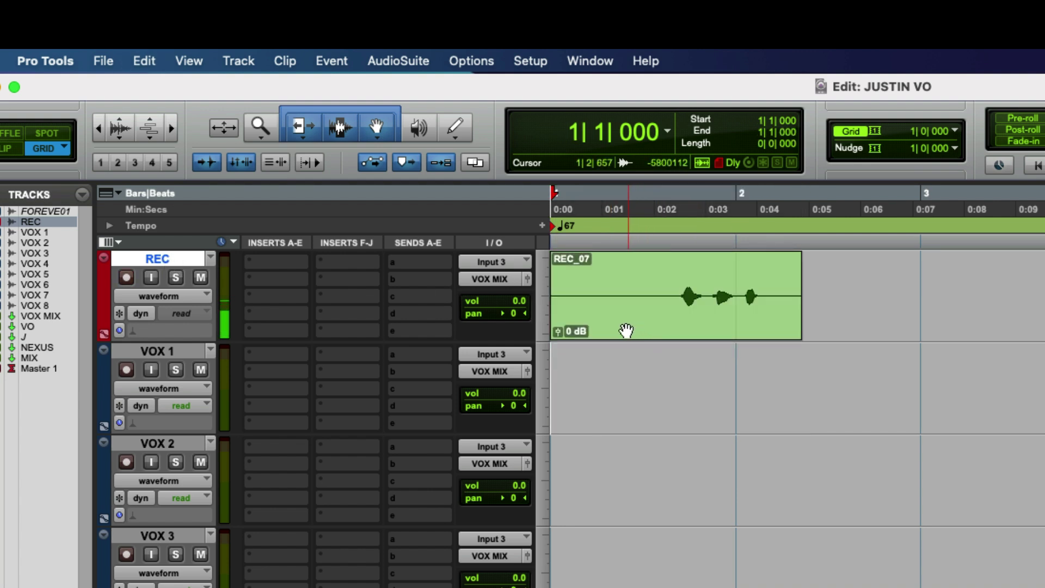
left_click_drag(614, 330, 596, 367)
Arm REC and start recording, create new playlist REC.01, then stop and undo the REC_08 take
key("shift+r")
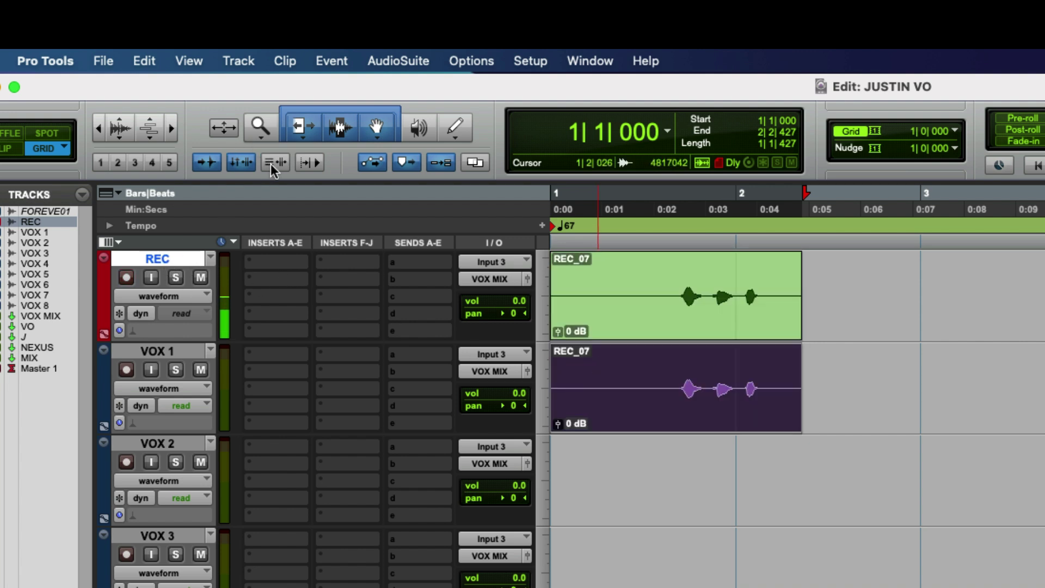
key("Return")
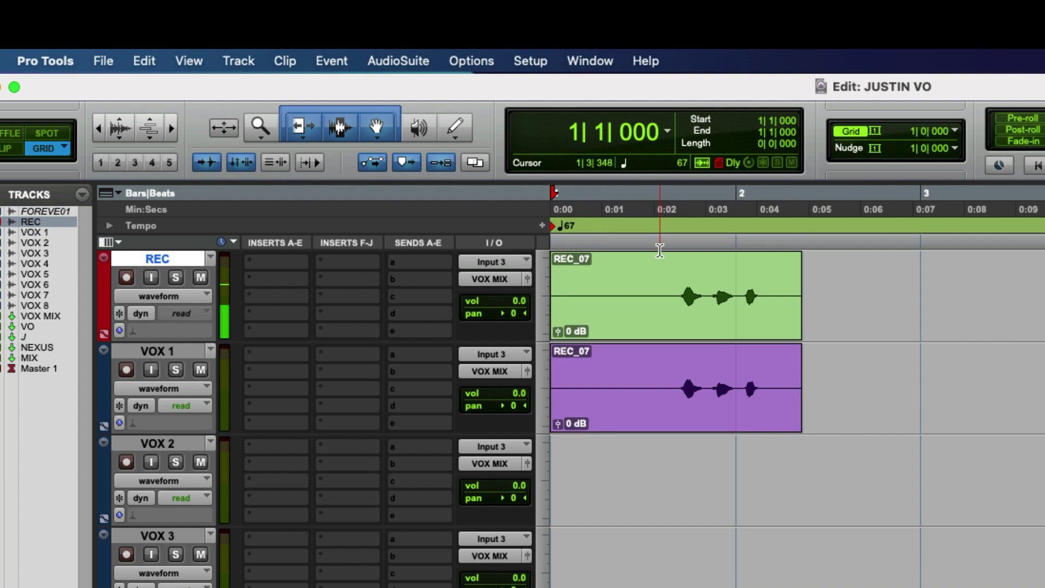
key("super+space")
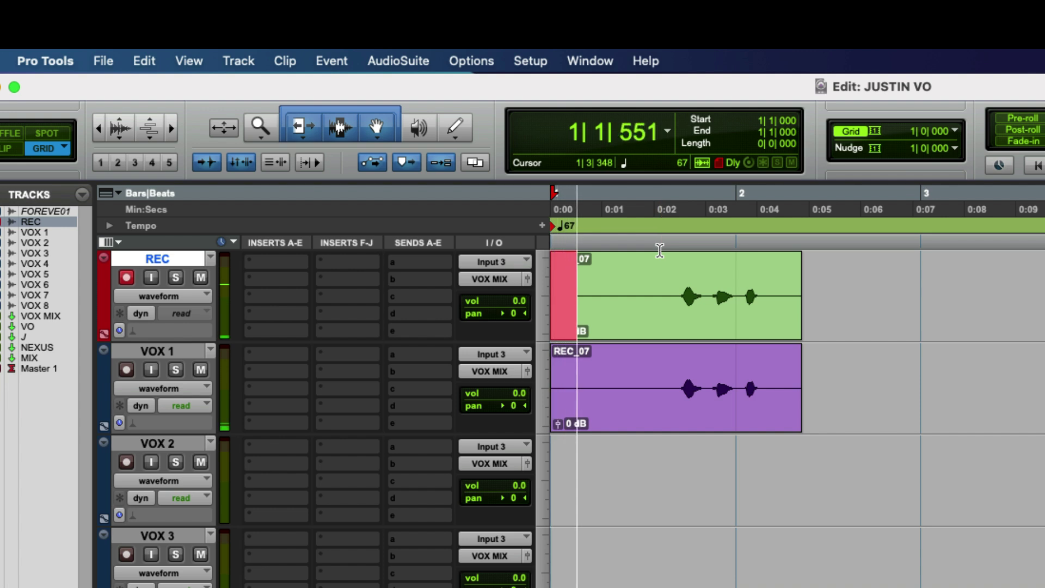
key("ctrl+backslash")
key("Return")
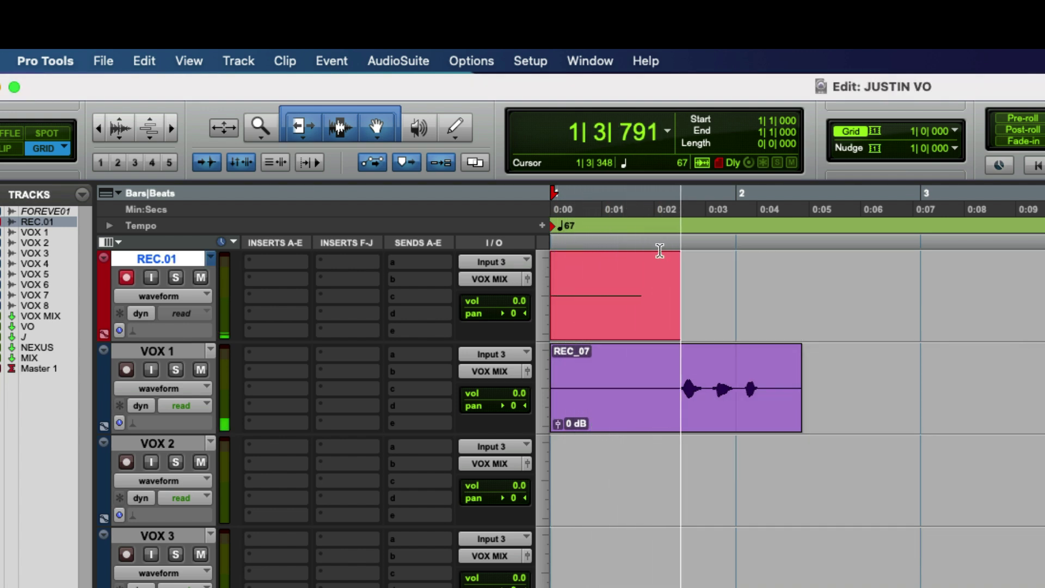
key("space")
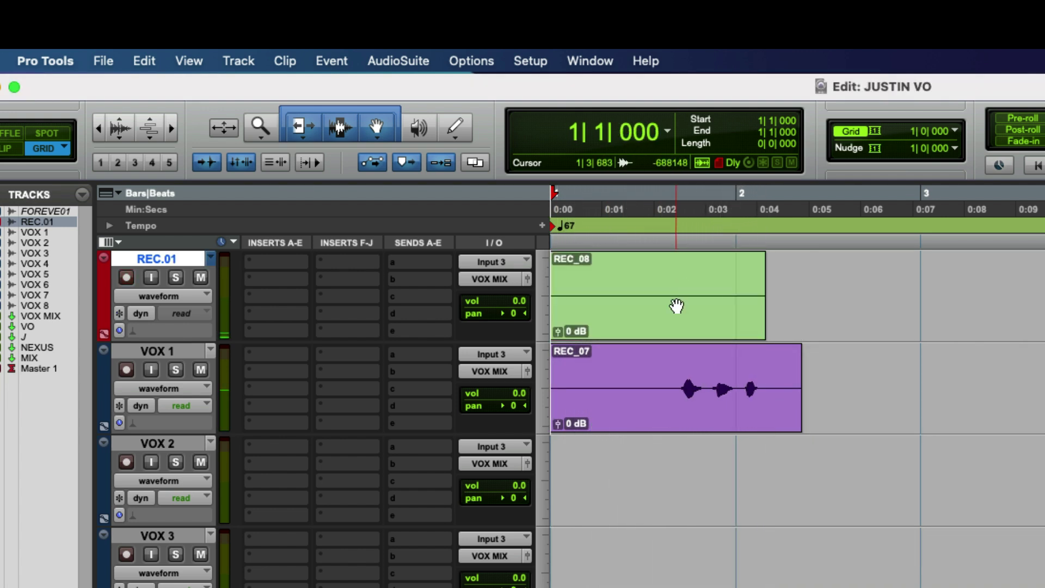
key("super+z")
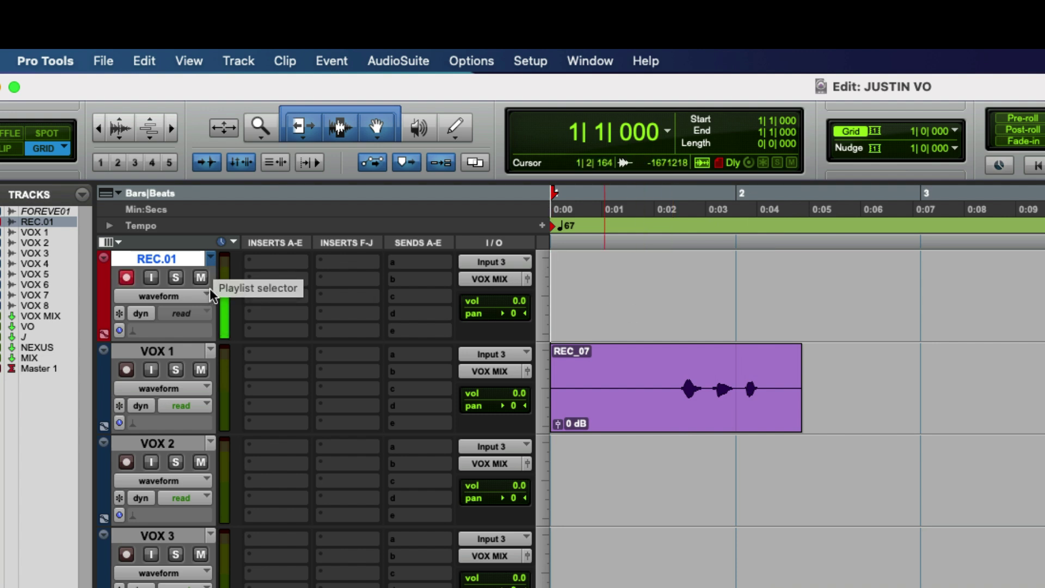
Show the REC track's playlists, switch it back to the REC playlist, and clear REC_07
left_click(194, 295)
left_click(158, 233)
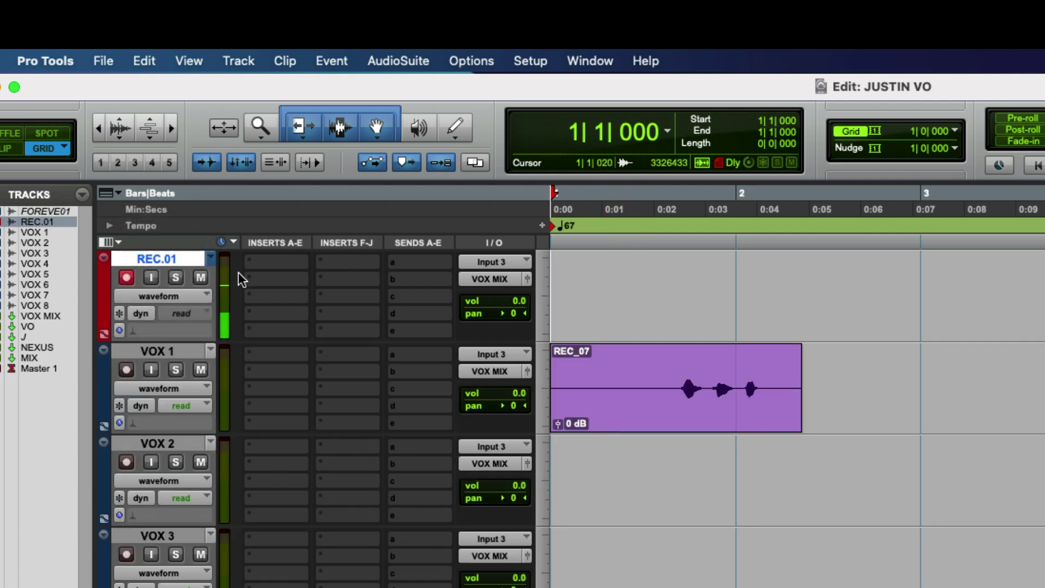
key("shift+Up")
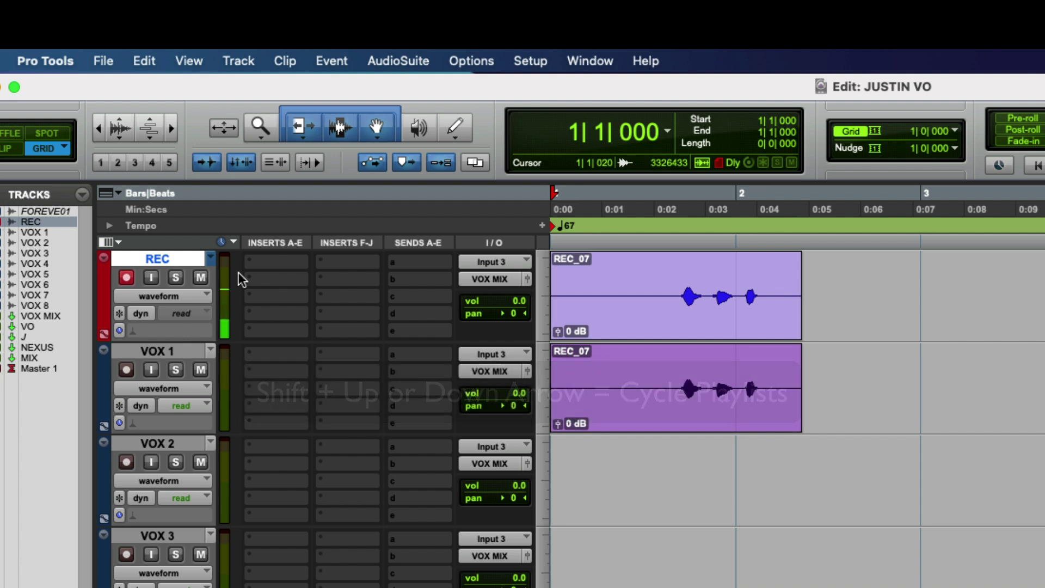
key("super+shift+Up")
key("super+shift+Up")
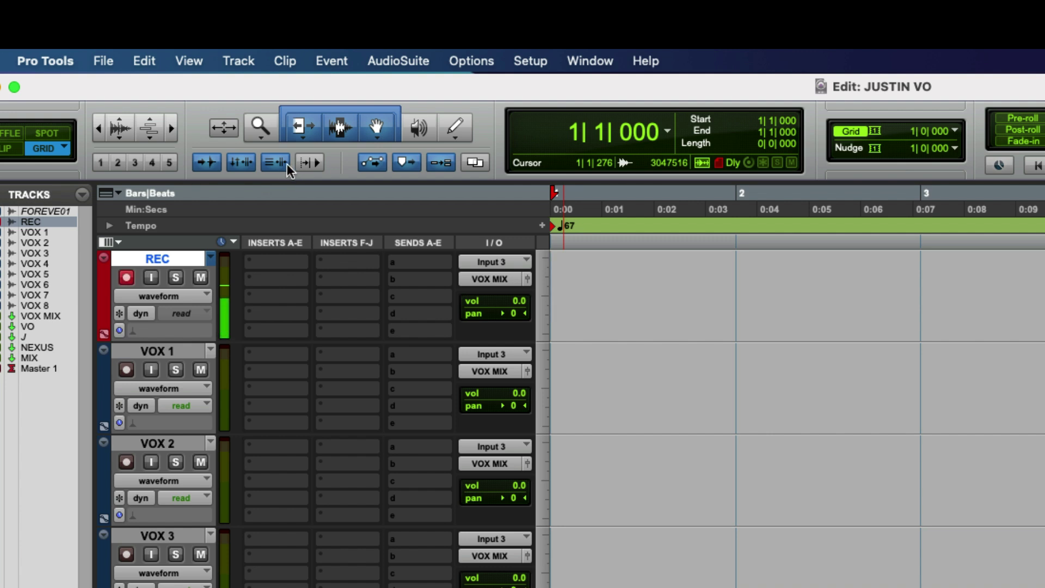
Record take REC_09 on REC and move it down onto VOX 1
key("super+space")
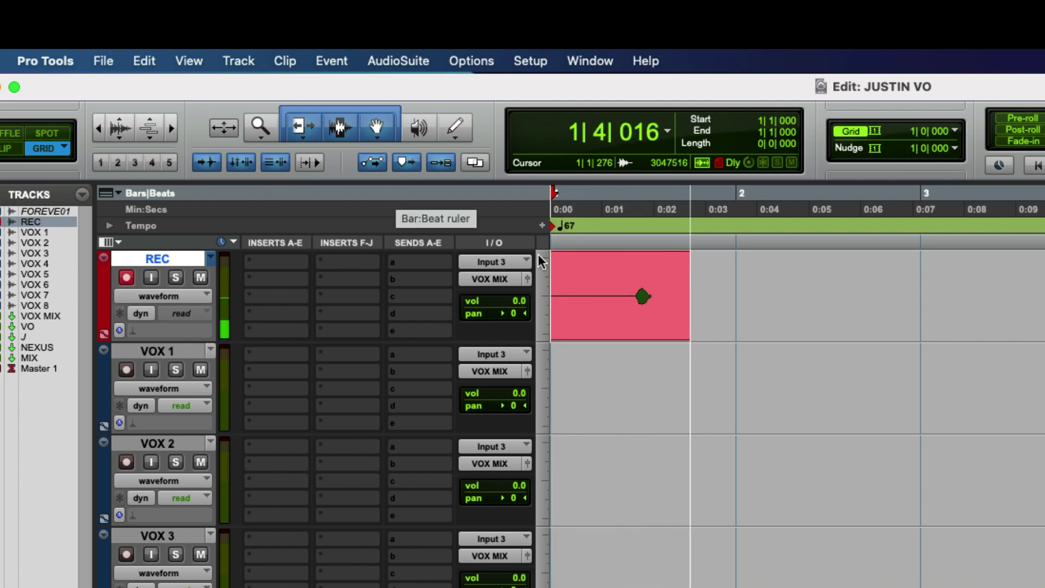
key("space")
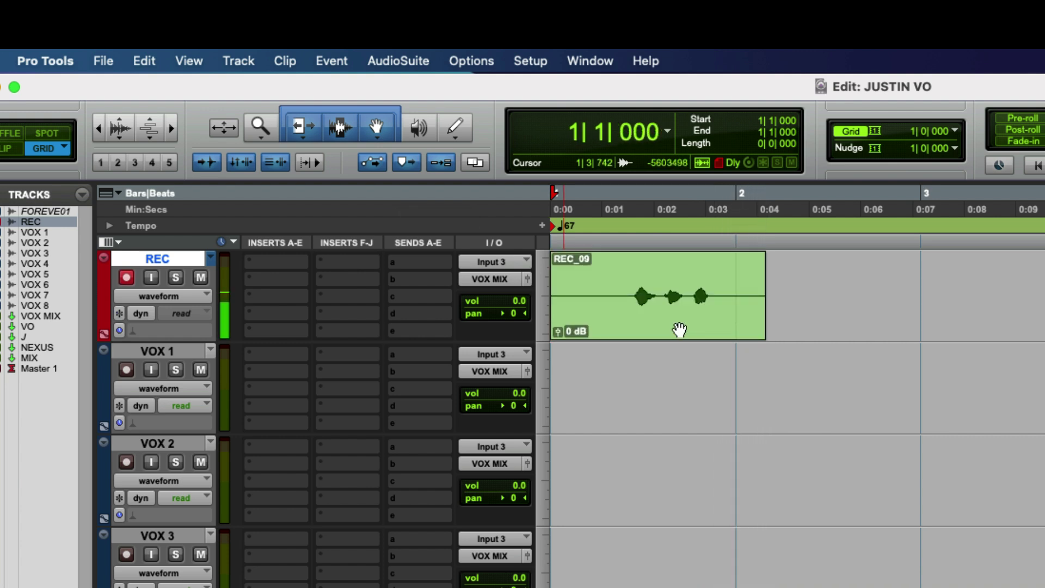
left_click_drag(637, 324, 607, 348)
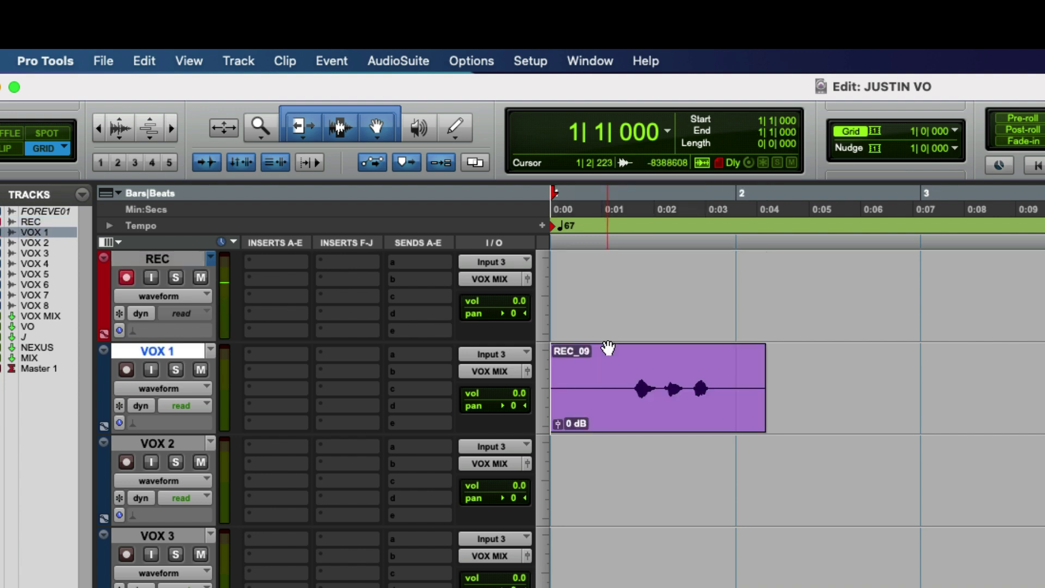
Record another take on REC and discard it, then create a new playlist for VOX 1
key("F12")
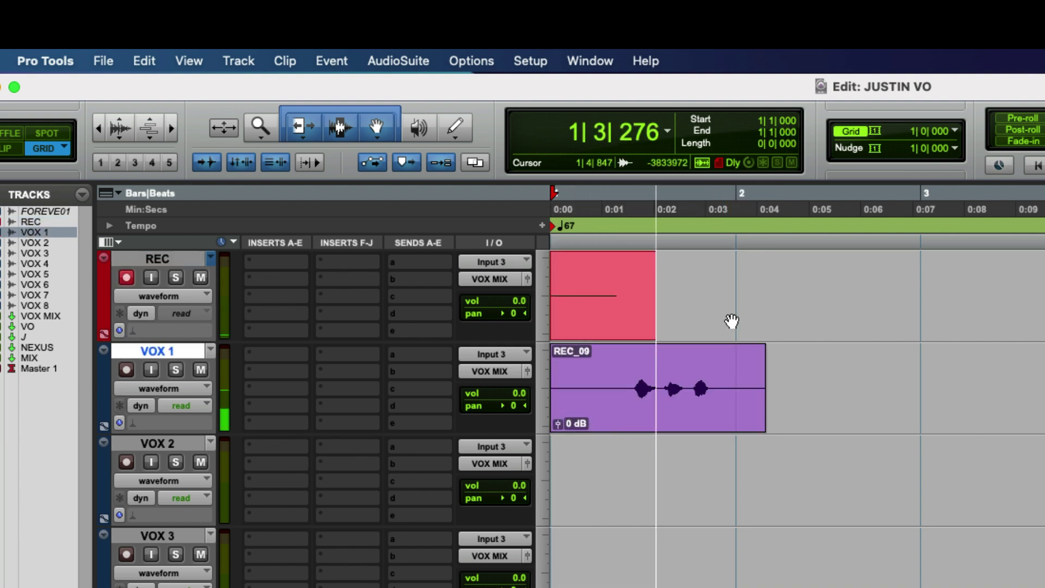
key("super+period")
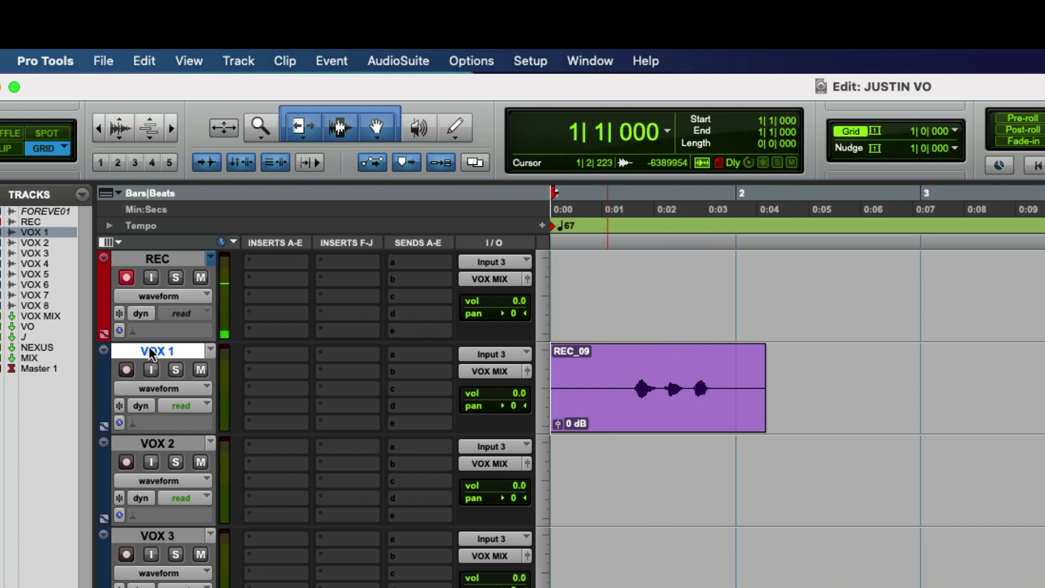
key("ctrl+backslash")
Accept the name VOX 1.01 for VOX 1's new playlist
key("Return")
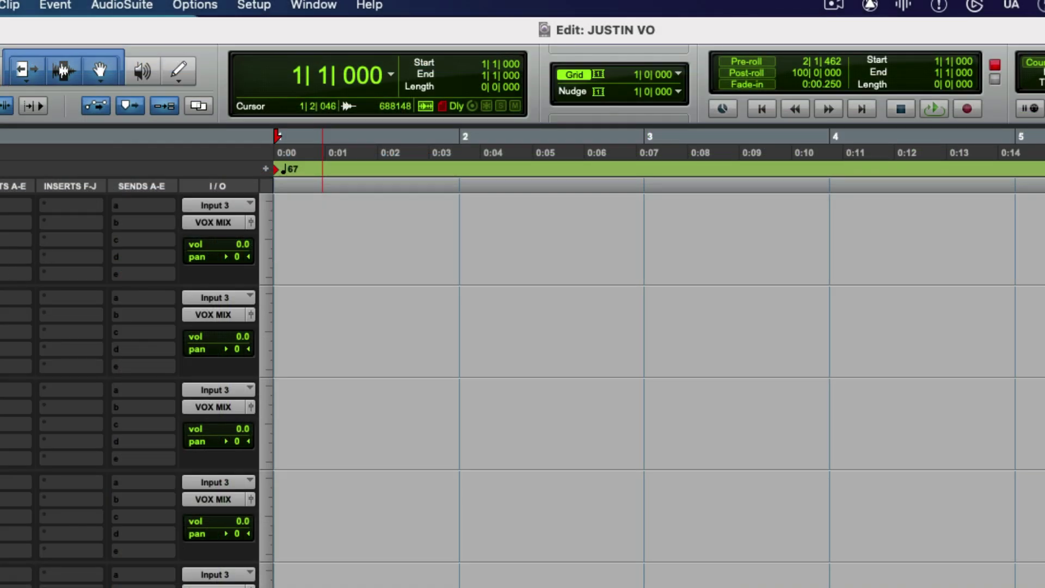
Record take REC_10 on REC, move it down onto VOX 1, and deselect it
left_click_drag(11, 273, 310, 214)
key("F12")
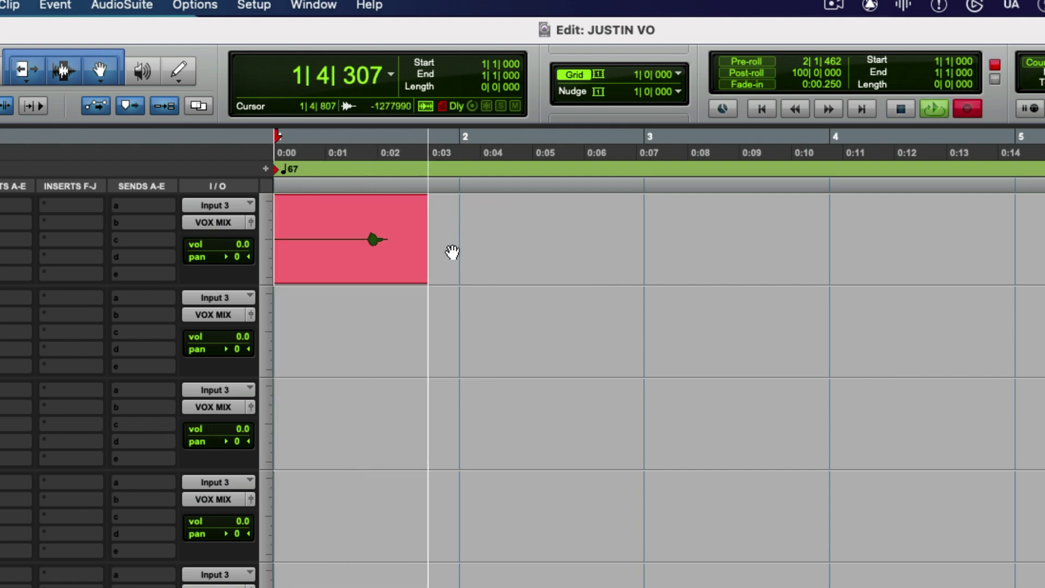
key("space")
left_click_drag(341, 277, 324, 308)
left_click(312, 208)
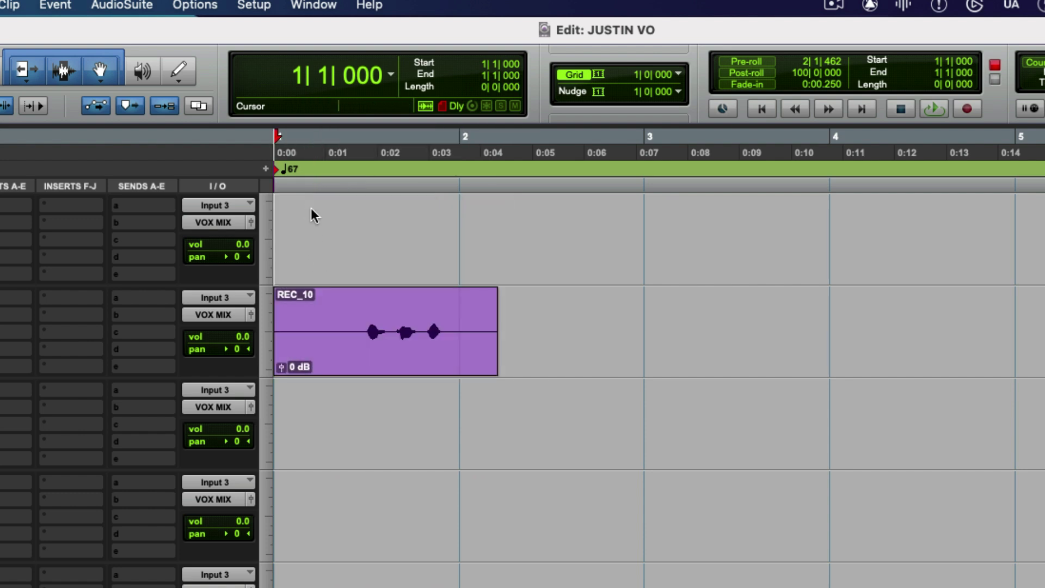
Record take REC_11 starting at 1|1|749 and move it down onto VOX 2
left_click(310, 210)
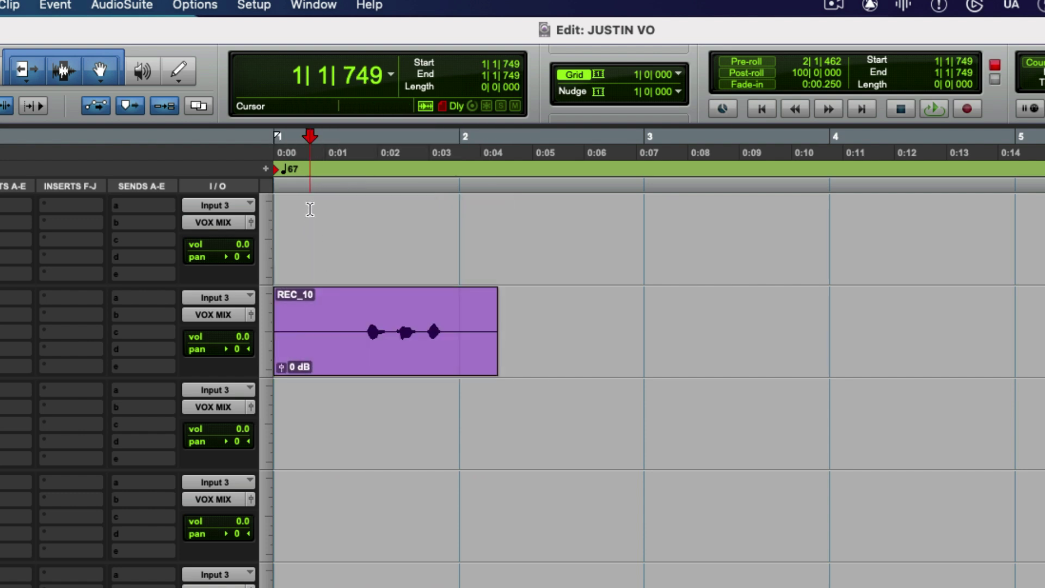
key("super+space")
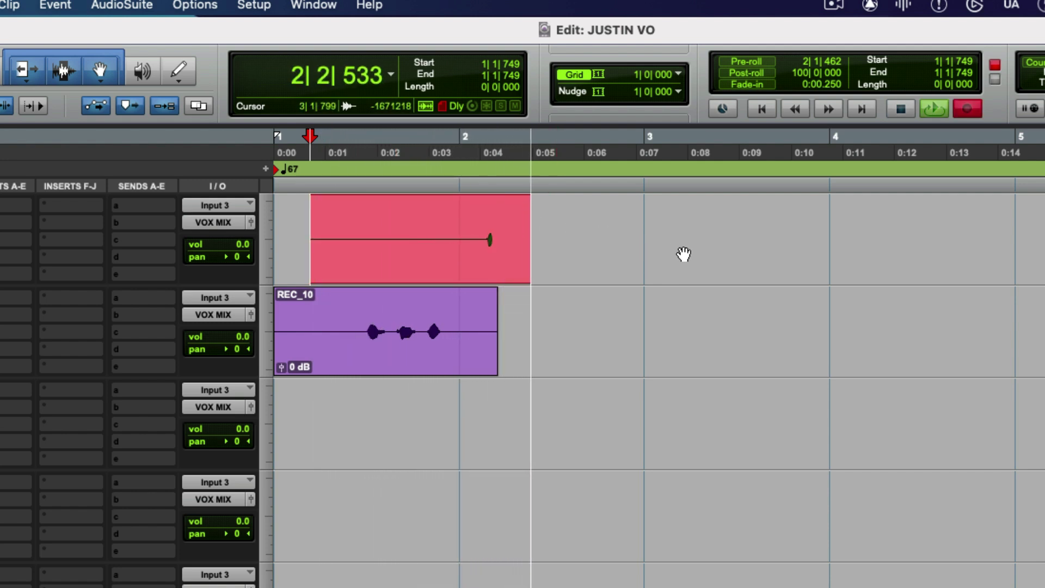
key("space")
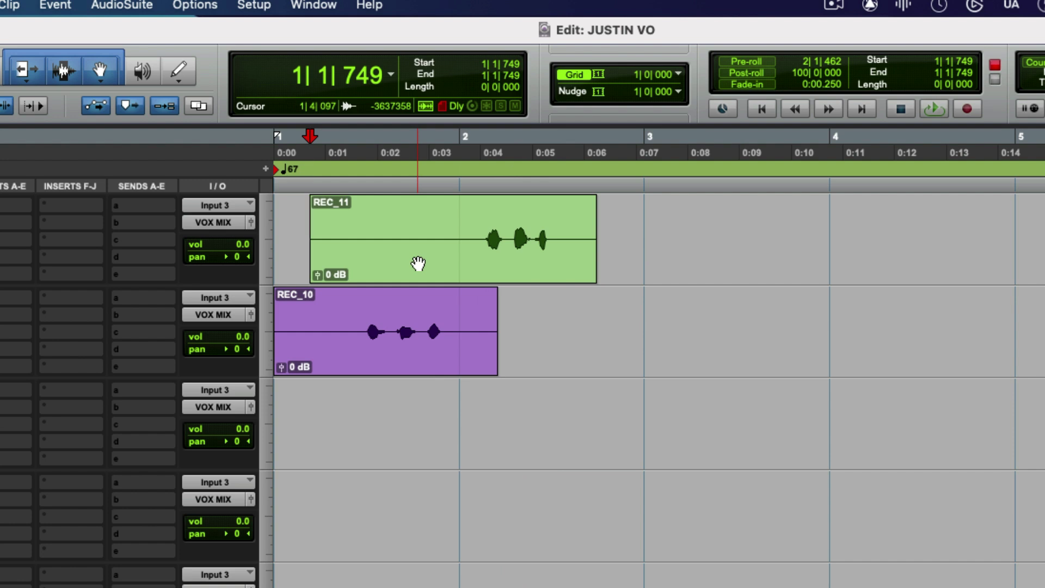
key("super+space")
left_click_drag(420, 263, 404, 401)
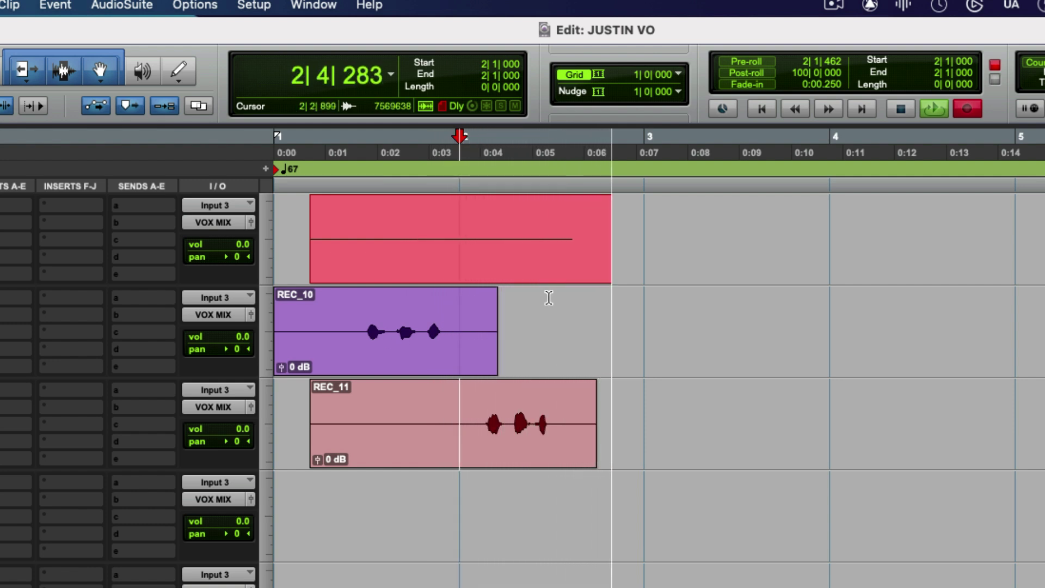
Stop recording take REC_12, then try moving it onto VOX 1 and undo
key("super+period")
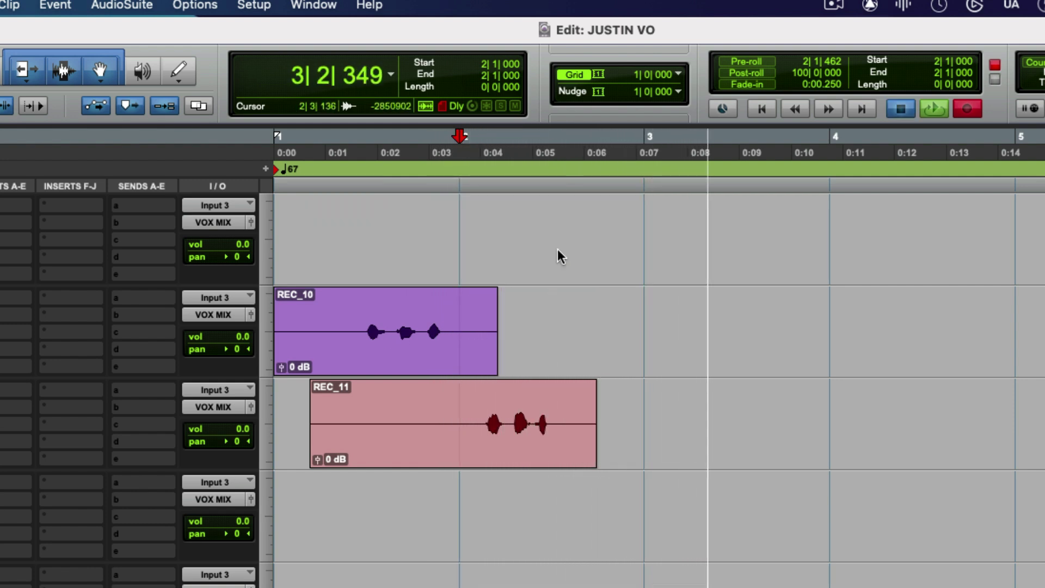
left_click(543, 250)
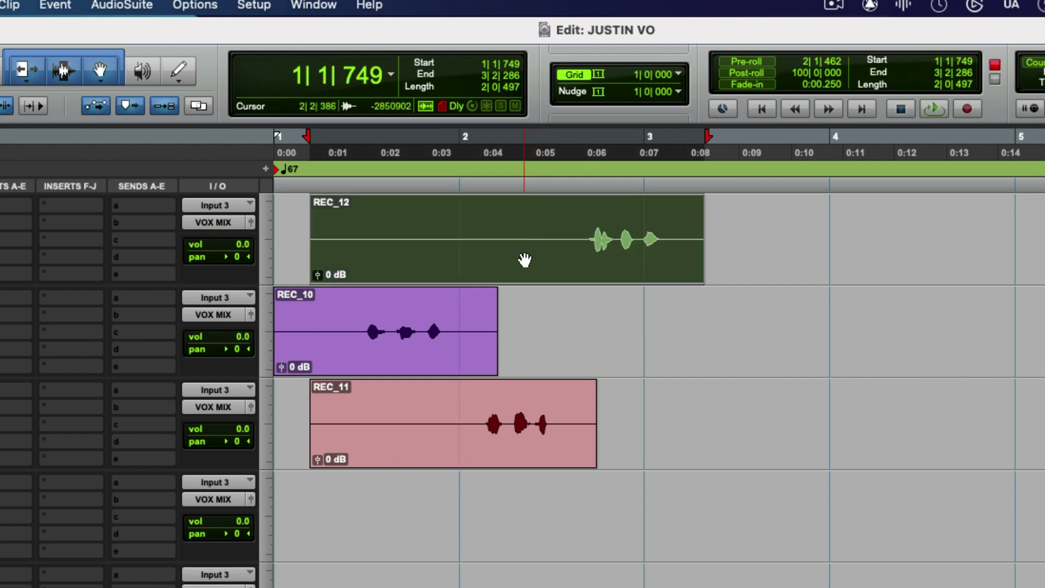
left_click_drag(524, 259, 522, 309)
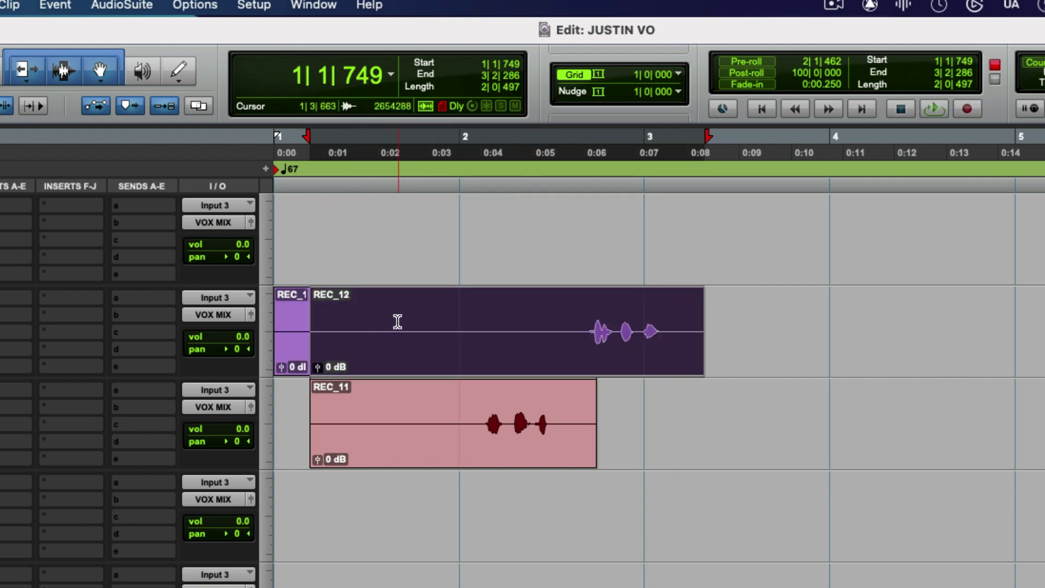
key("super+z")
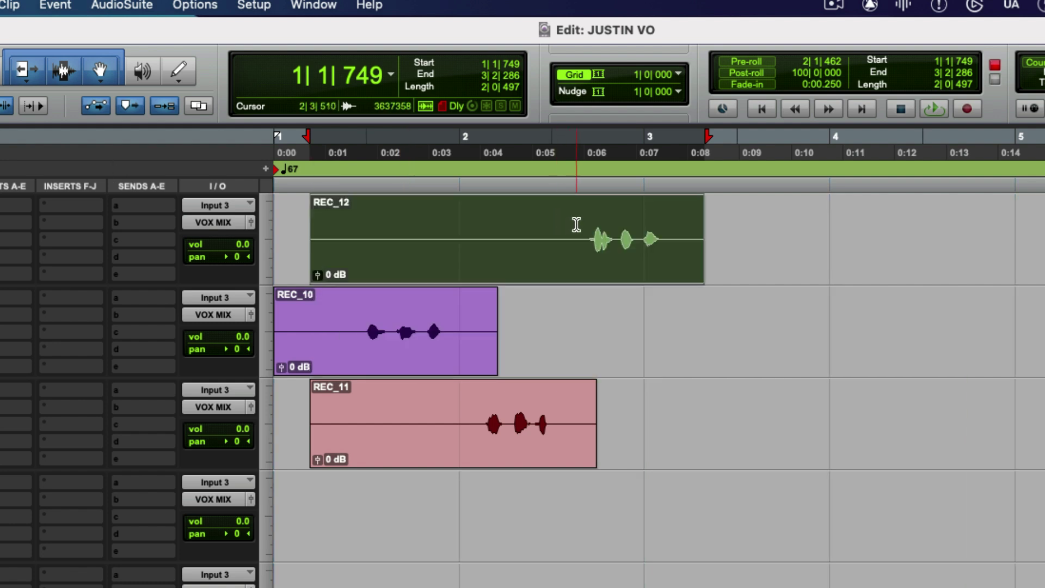
Trim REC_12's silent start to just before the vocal, retrying after undos, then record again
left_click(576, 225)
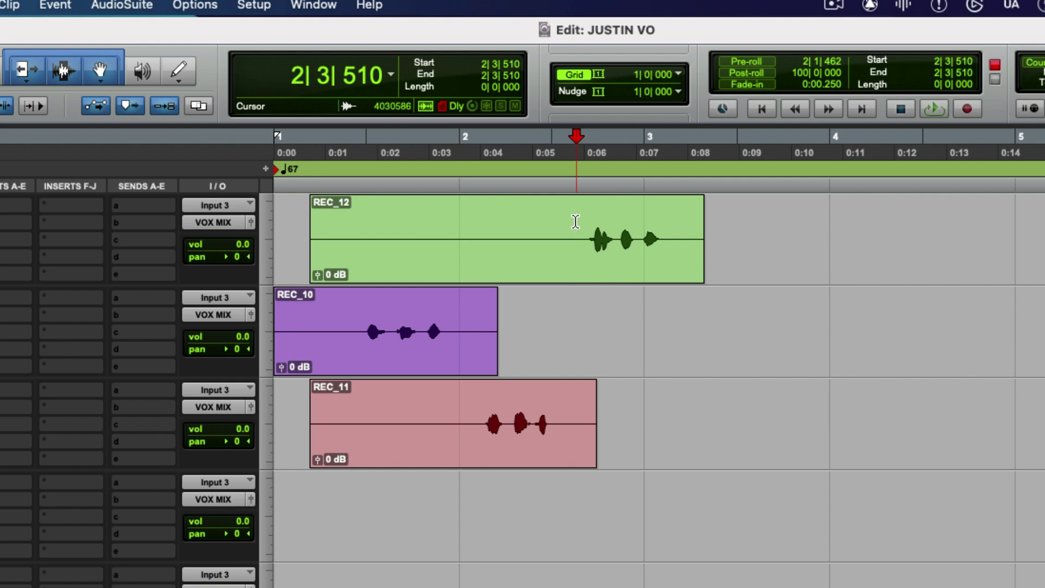
key("a")
key("super+z")
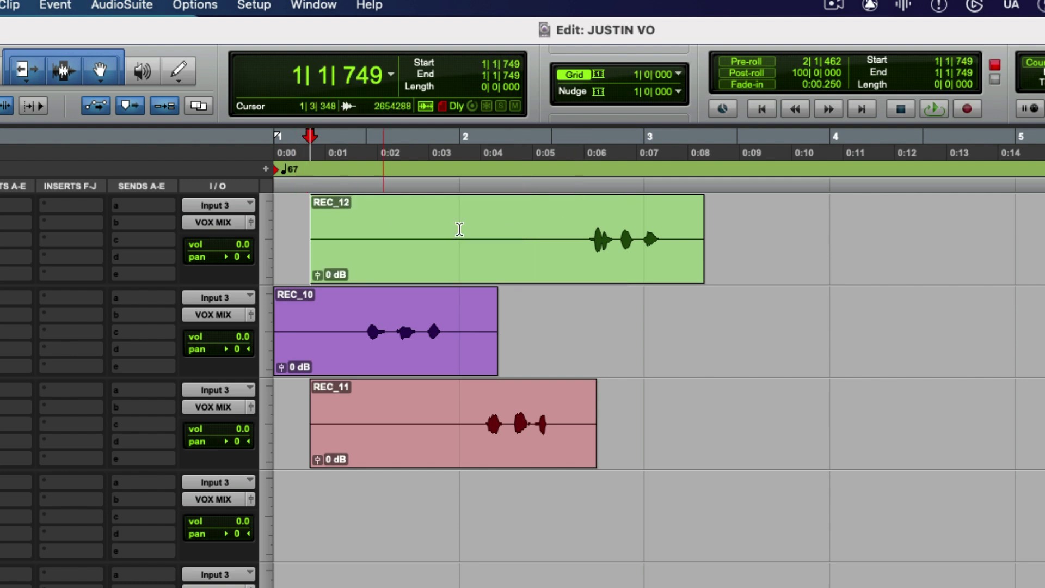
left_click(567, 229)
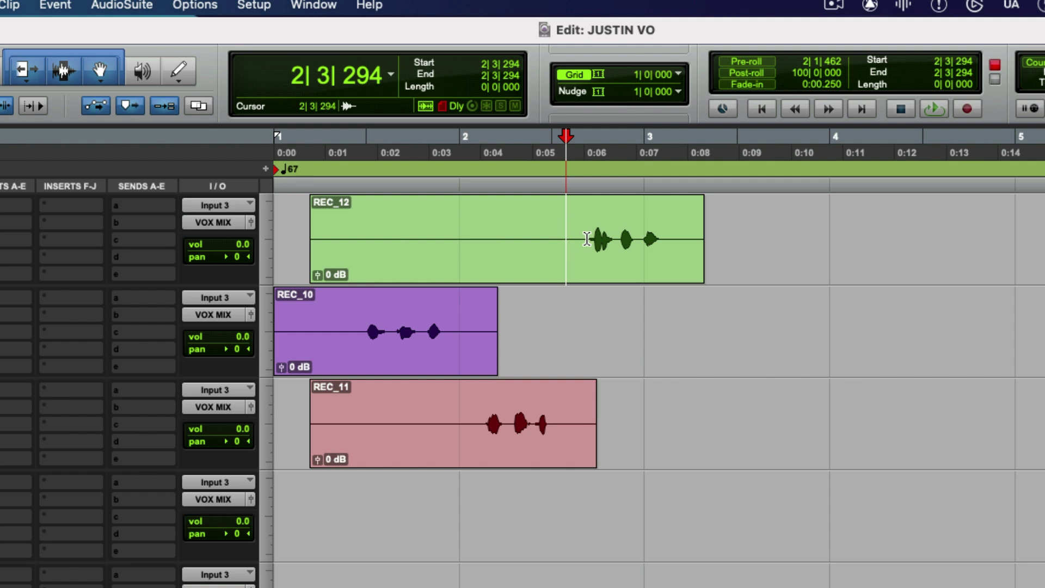
key("a")
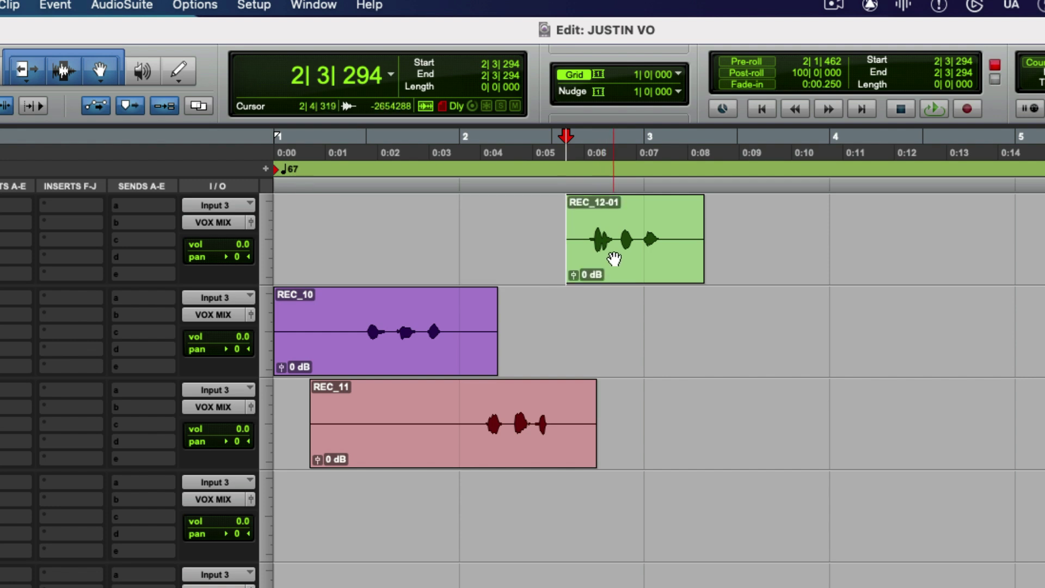
left_click_drag(614, 259, 603, 311)
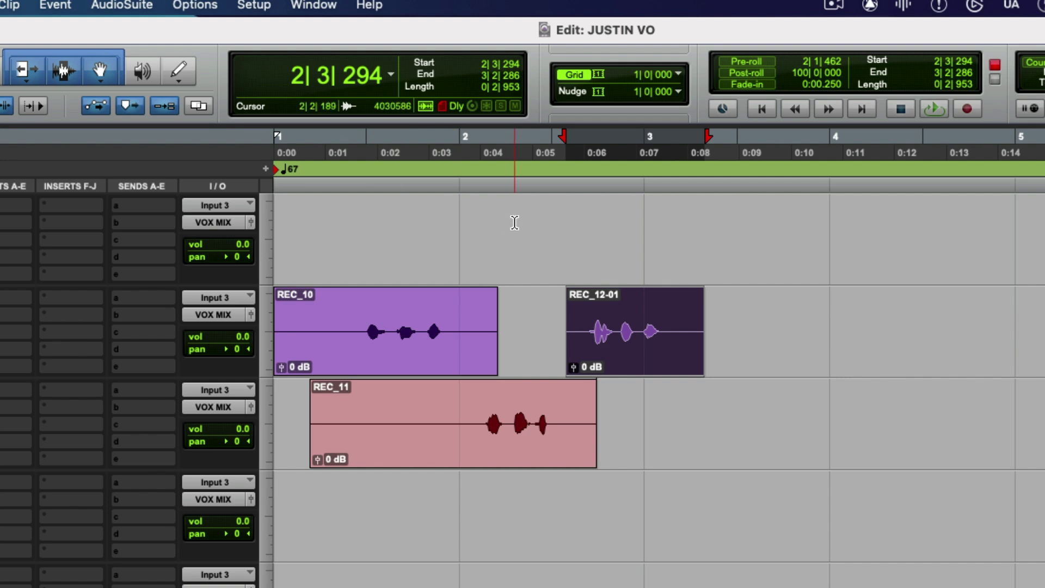
key("super+z")
key("super+z")
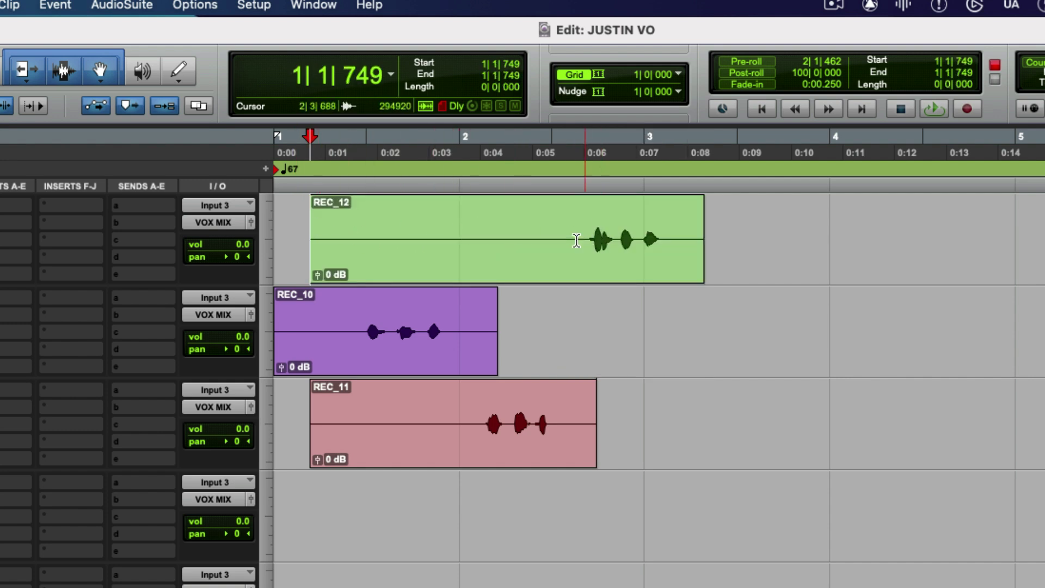
left_click(581, 231)
key("super+space")
Move trimmed clip REC_12-01 down onto VOX 1 after REC_10
left_click(624, 258)
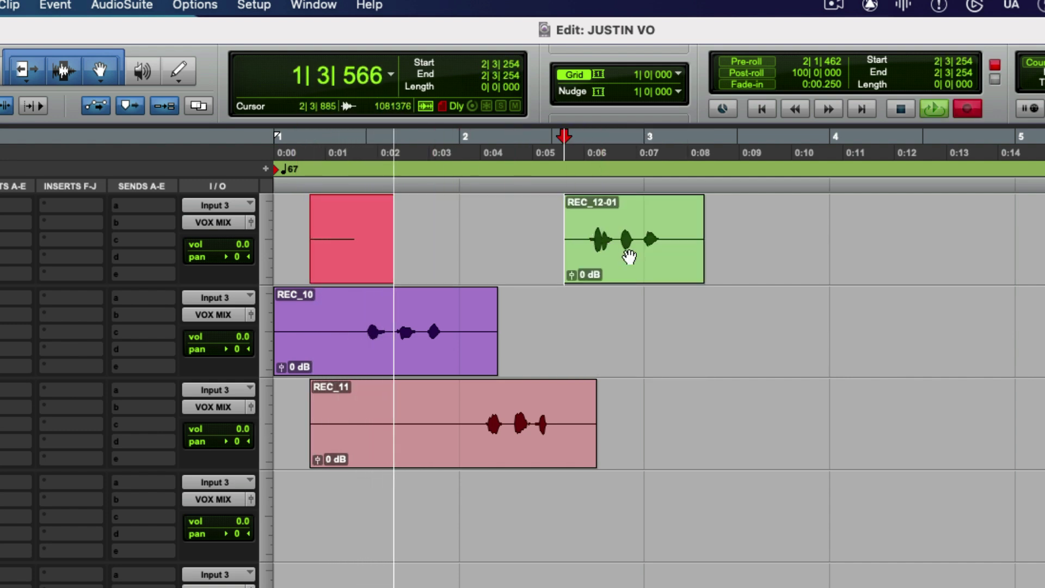
left_click_drag(624, 260, 625, 296)
left_click(628, 298)
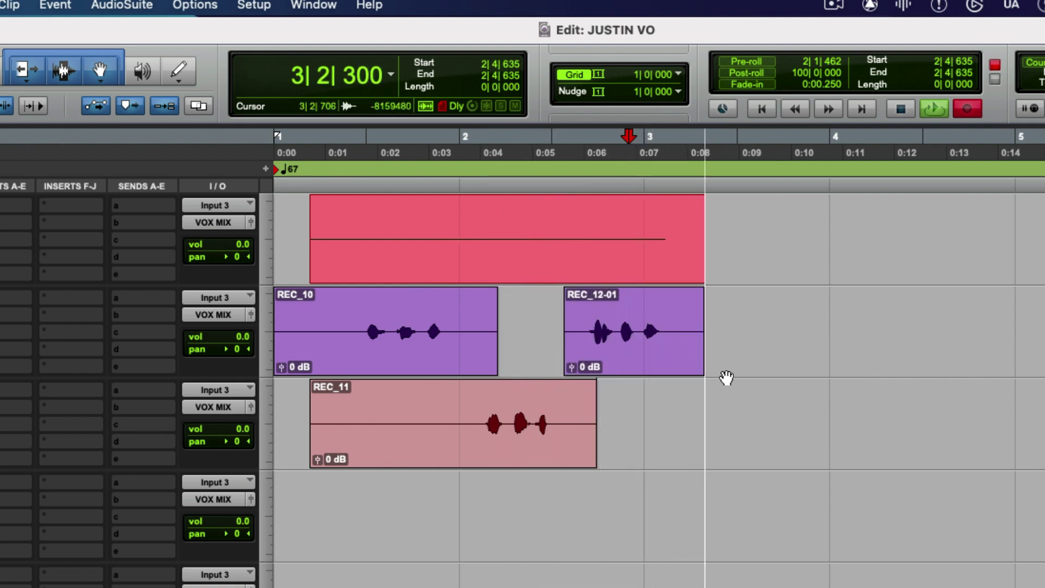
Keep take REC_13, move trimmed REC_13-01 onto VOX 2, and record take REC_14
key("space")
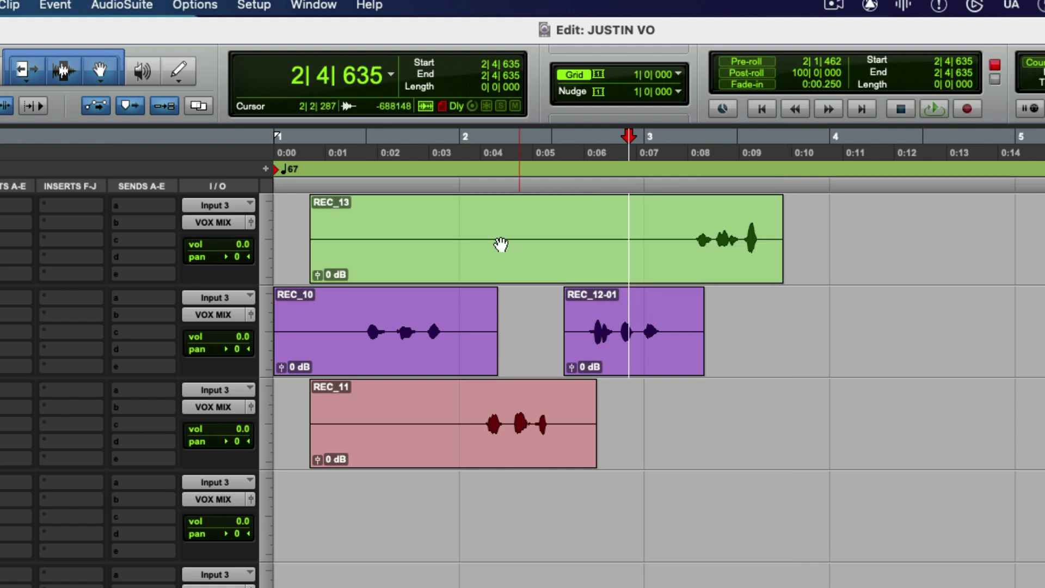
left_click(472, 223)
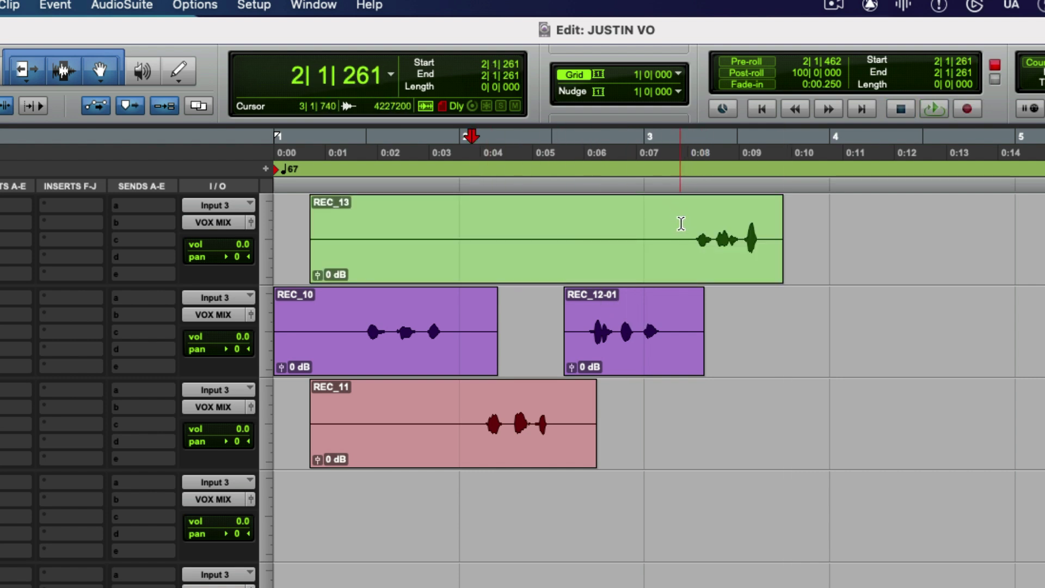
key("super+space")
left_click_drag(690, 237, 724, 403)
left_click(761, 326)
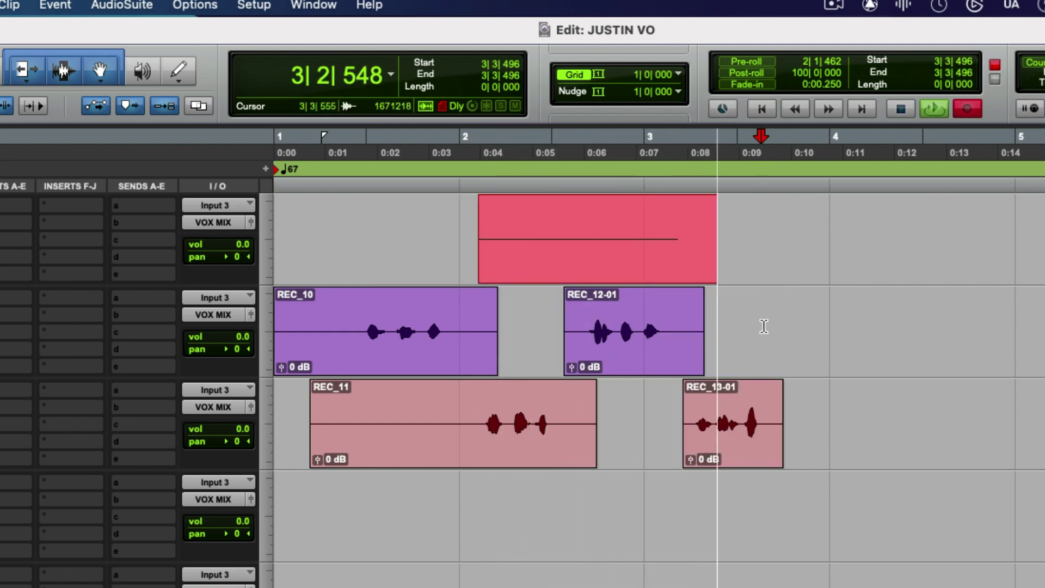
key("space")
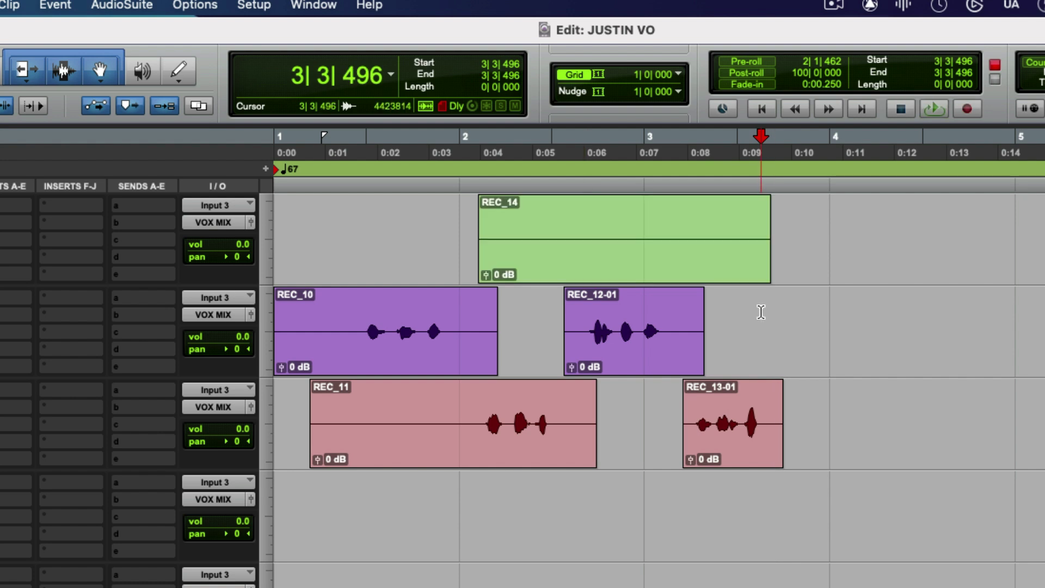